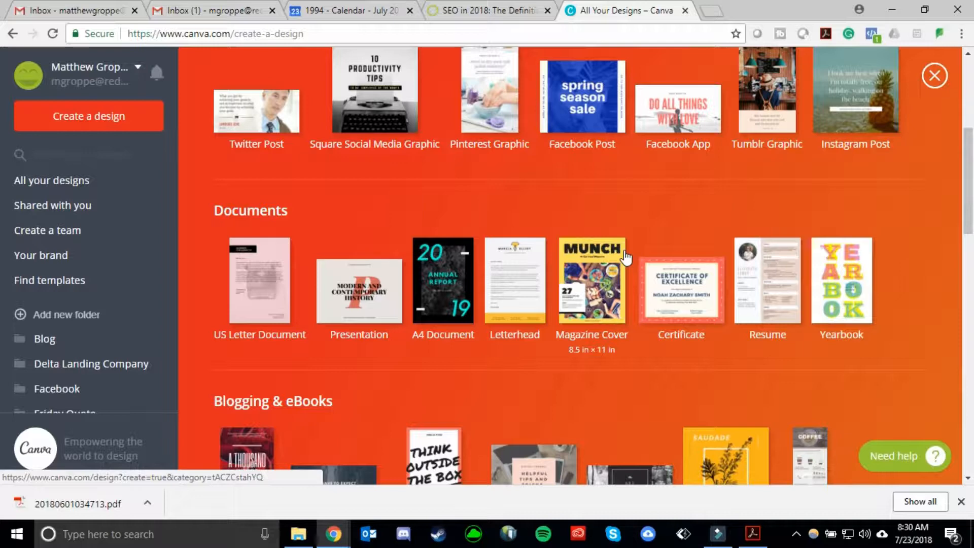
Create a new Pinterest Graphic design.
{"action": "scroll", "coordinate": [229, 300], "scroll_direction": "down", "scroll_amount": 1}
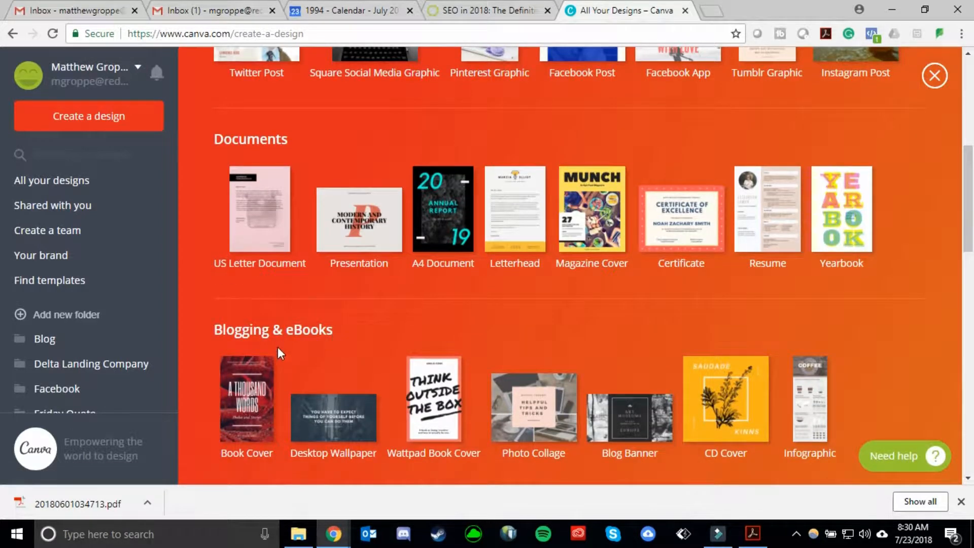
{"action": "scroll", "coordinate": [496, 404], "scroll_direction": "up", "scroll_amount": 2}
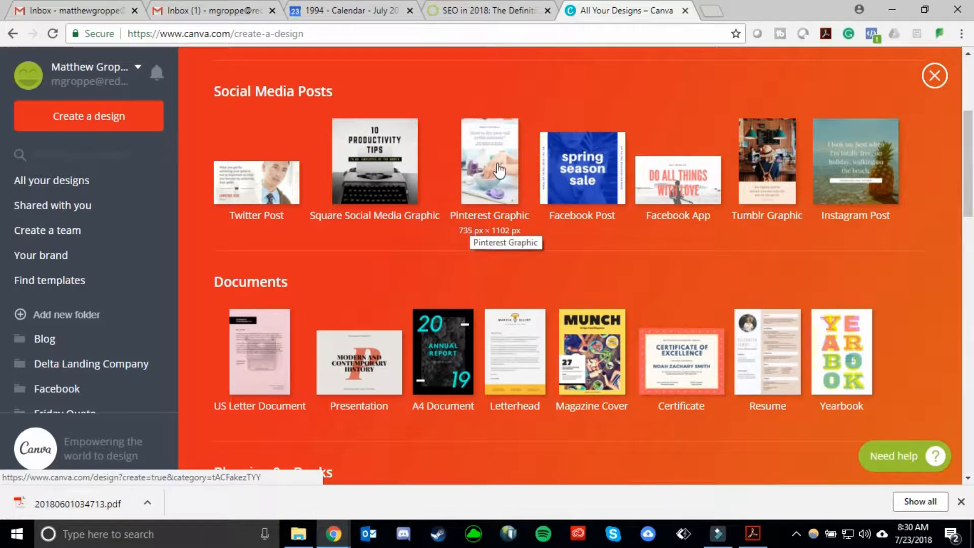
{"action": "left_click", "coordinate": [498, 163]}
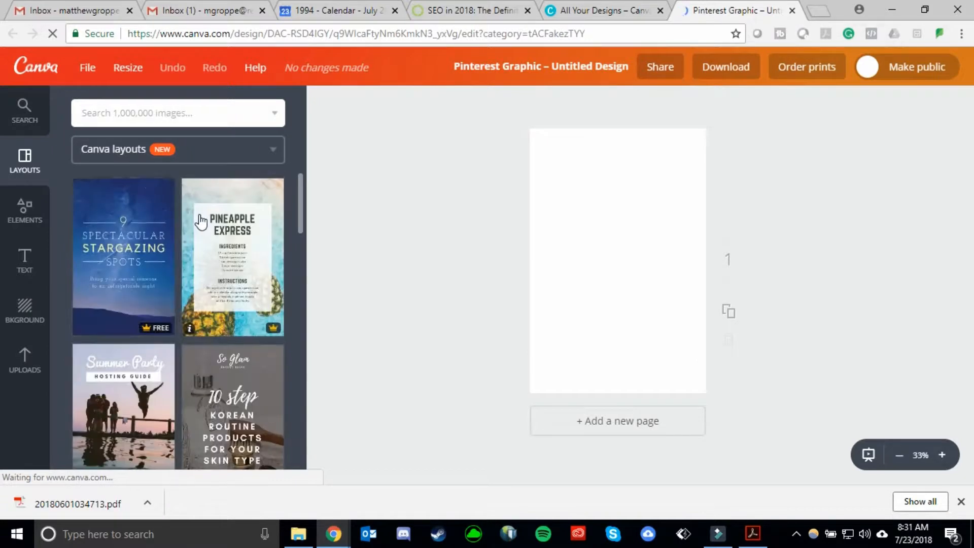
Apply the "#1 Find Your Signature Scent" layout to the blank design.
{"action": "scroll", "coordinate": [206, 227], "scroll_direction": "down", "scroll_amount": 3}
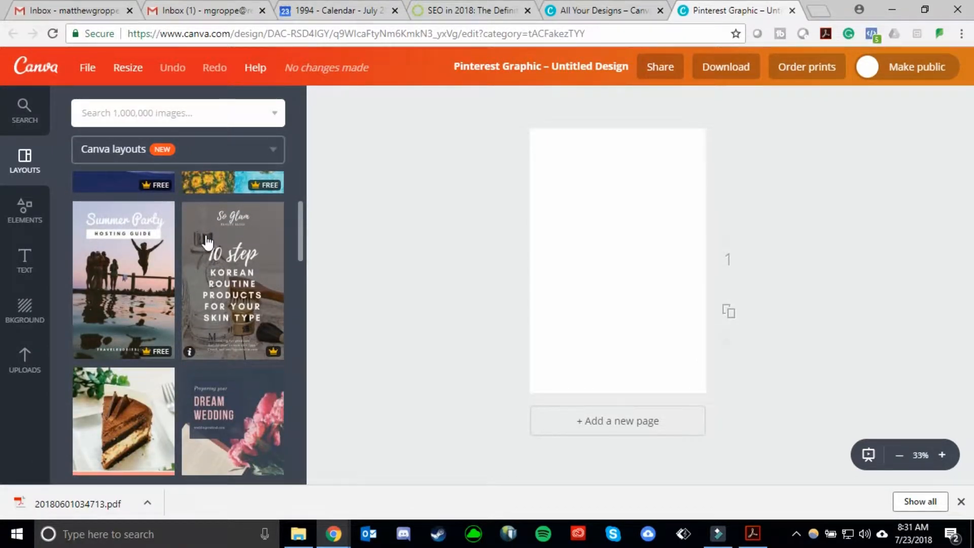
{"action": "scroll", "coordinate": [206, 240], "scroll_direction": "down", "scroll_amount": 1}
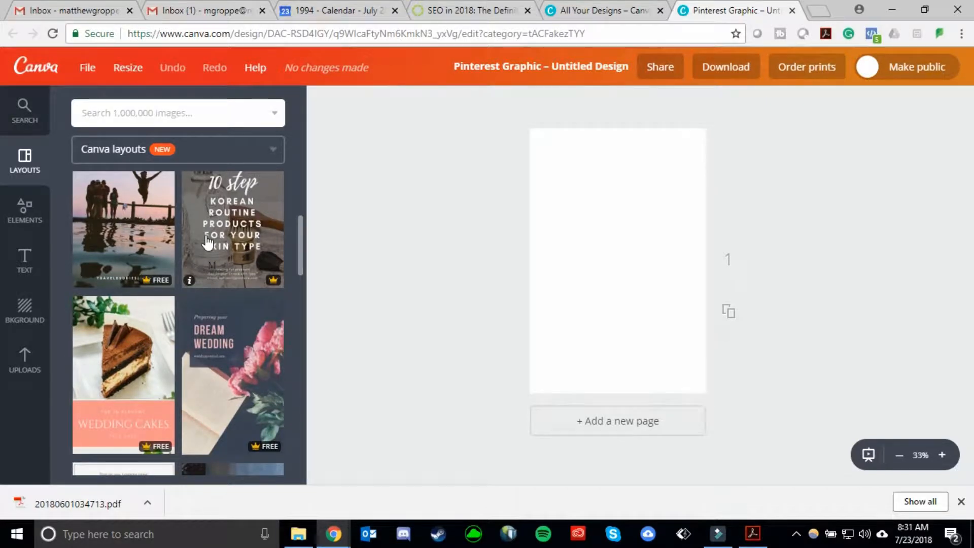
{"action": "scroll", "coordinate": [207, 243], "scroll_direction": "down", "scroll_amount": 1}
{"action": "scroll", "coordinate": [209, 241], "scroll_direction": "down", "scroll_amount": 1}
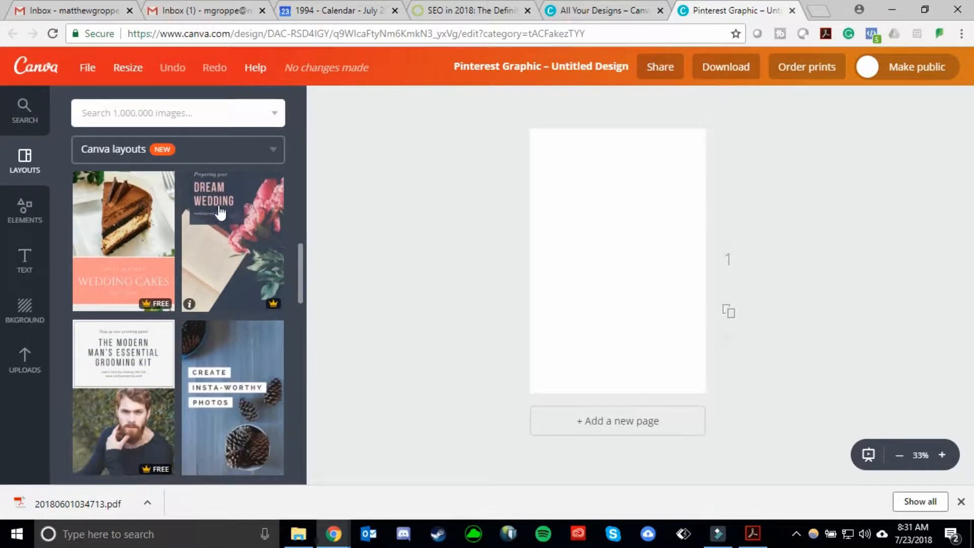
{"action": "scroll", "coordinate": [238, 193], "scroll_direction": "down", "scroll_amount": 3}
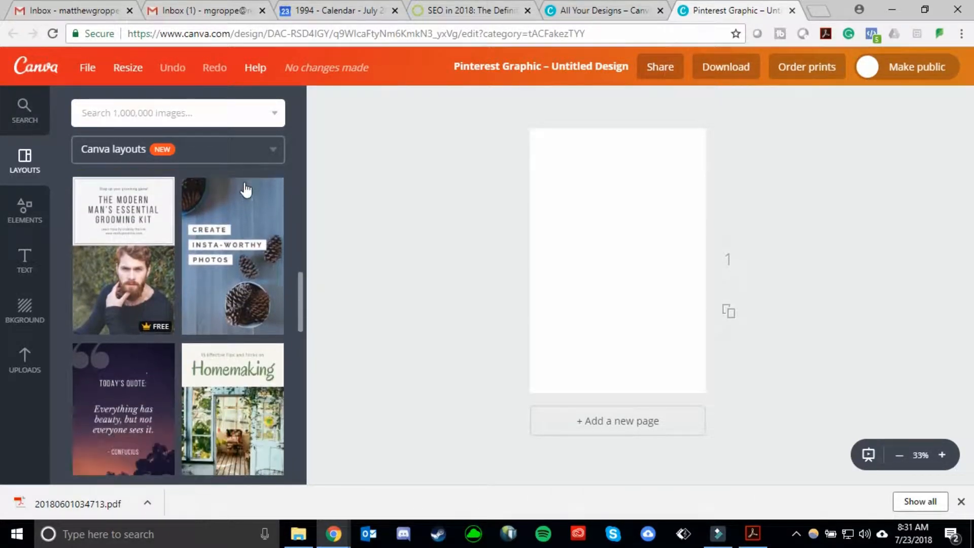
{"action": "scroll", "coordinate": [228, 243], "scroll_direction": "down", "scroll_amount": 2}
{"action": "scroll", "coordinate": [203, 309], "scroll_direction": "down", "scroll_amount": 1}
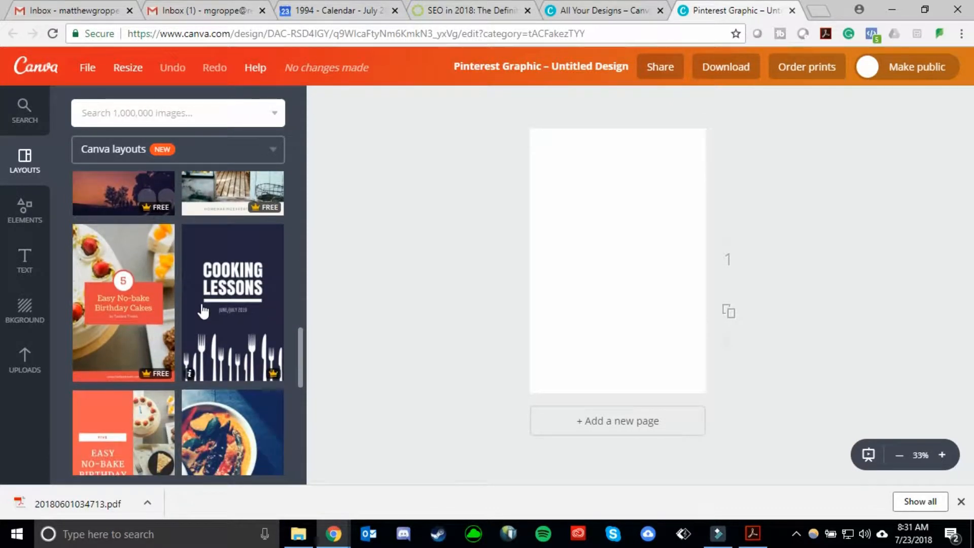
{"action": "scroll", "coordinate": [203, 310], "scroll_direction": "down", "scroll_amount": 1}
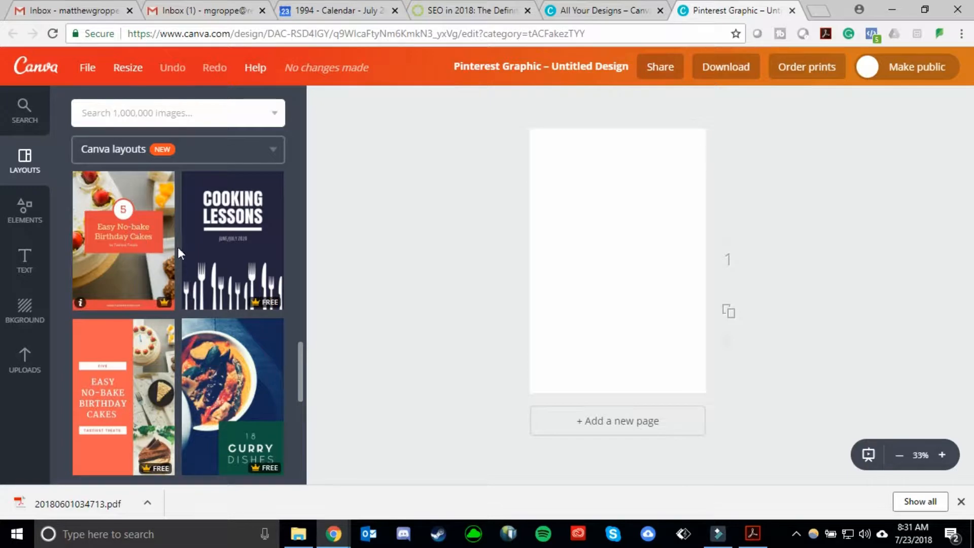
{"action": "scroll", "coordinate": [179, 252], "scroll_direction": "down", "scroll_amount": 2}
{"action": "scroll", "coordinate": [169, 319], "scroll_direction": "down", "scroll_amount": 2}
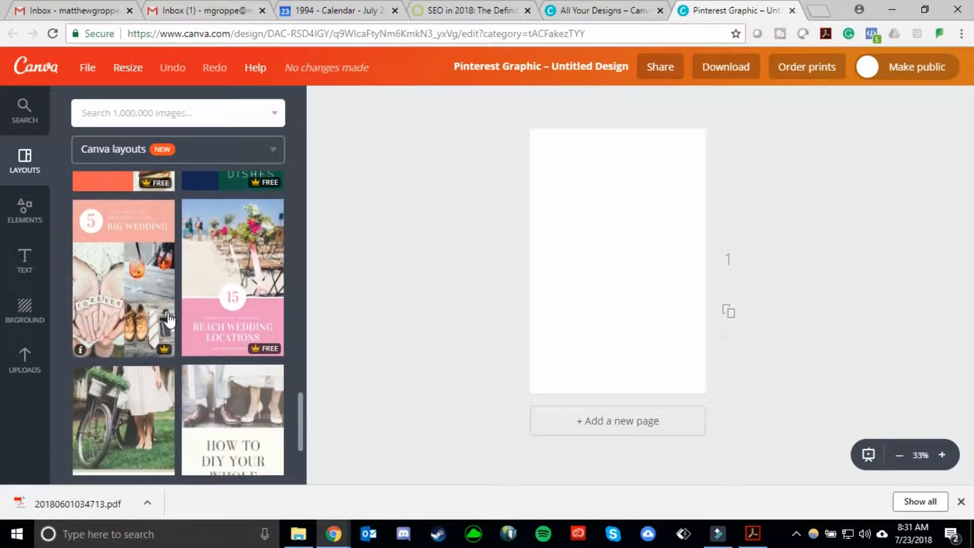
{"action": "scroll", "coordinate": [170, 317], "scroll_direction": "down", "scroll_amount": 4}
{"action": "scroll", "coordinate": [175, 312], "scroll_direction": "down", "scroll_amount": 4}
{"action": "scroll", "coordinate": [183, 310], "scroll_direction": "down", "scroll_amount": 1}
{"action": "scroll", "coordinate": [207, 284], "scroll_direction": "down", "scroll_amount": 2}
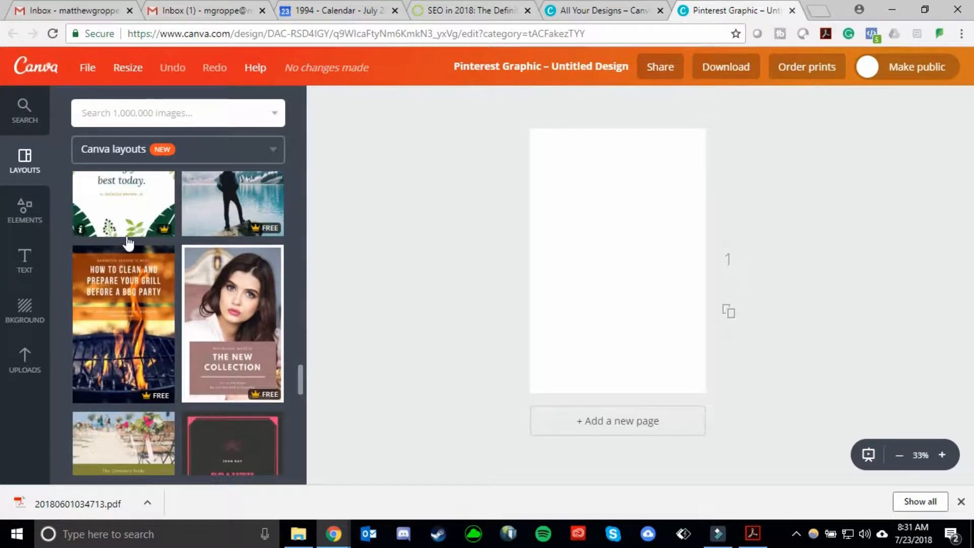
{"action": "scroll", "coordinate": [220, 258], "scroll_direction": "down", "scroll_amount": 1}
{"action": "scroll", "coordinate": [220, 258], "scroll_direction": "down", "scroll_amount": 4}
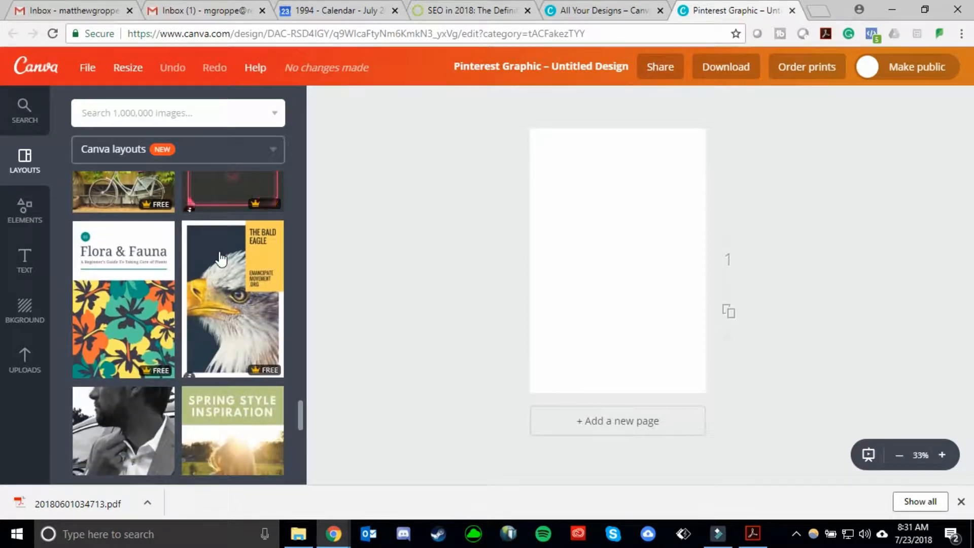
{"action": "scroll", "coordinate": [220, 258], "scroll_direction": "down", "scroll_amount": 2}
{"action": "scroll", "coordinate": [252, 272], "scroll_direction": "down", "scroll_amount": 2}
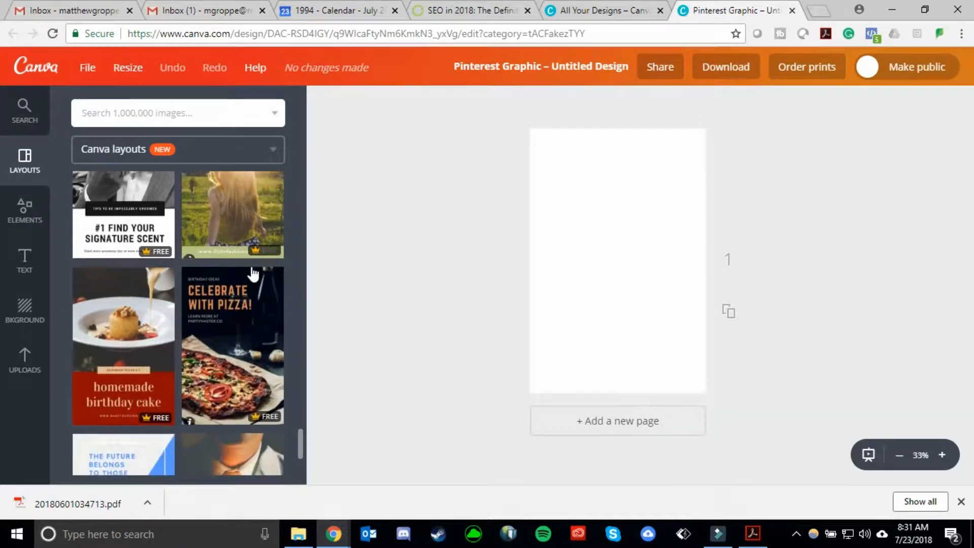
{"action": "left_click", "coordinate": [120, 219]}
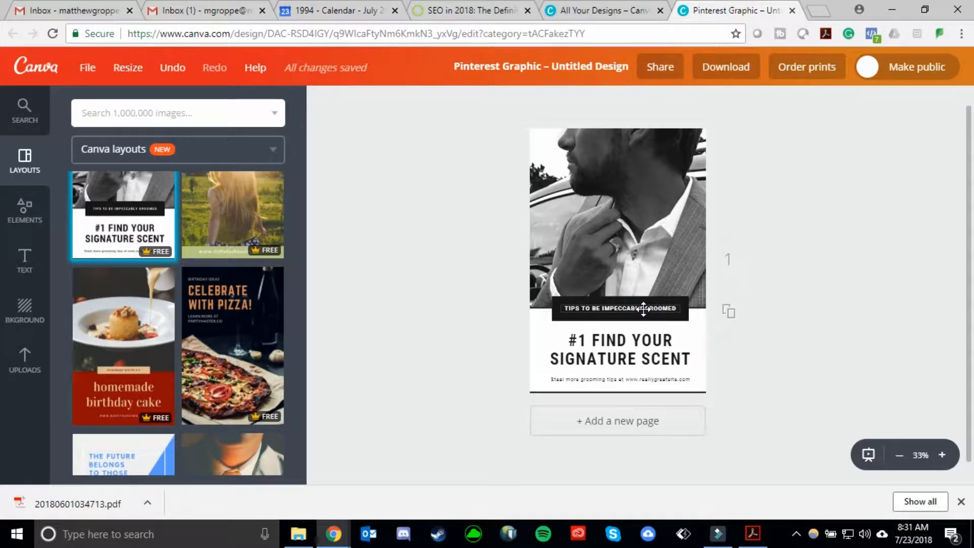
Replace the small banner text "TIPS TO BE IMPECCABLY GROOMED" with "MY BLOG POST".
{"action": "left_click", "coordinate": [589, 308]}
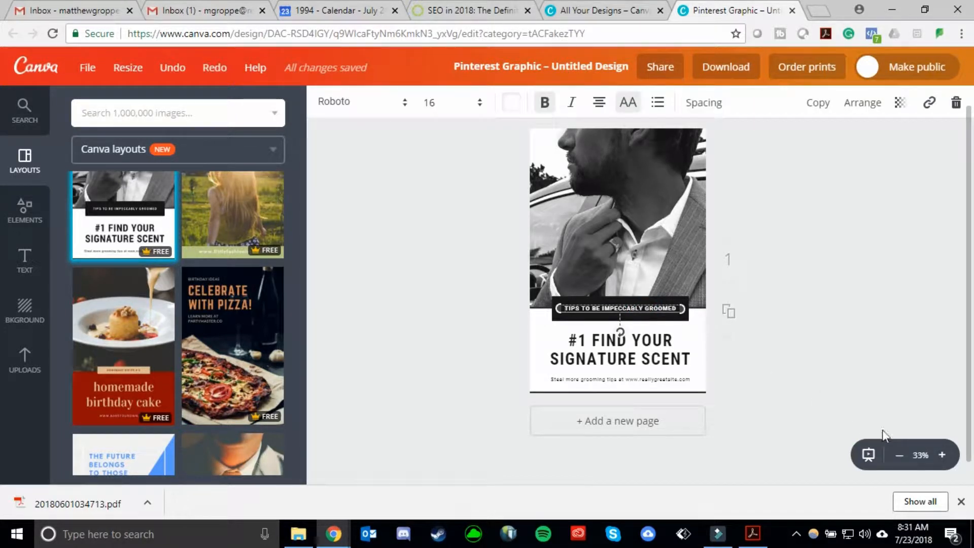
{"action": "left_click", "coordinate": [943, 455]}
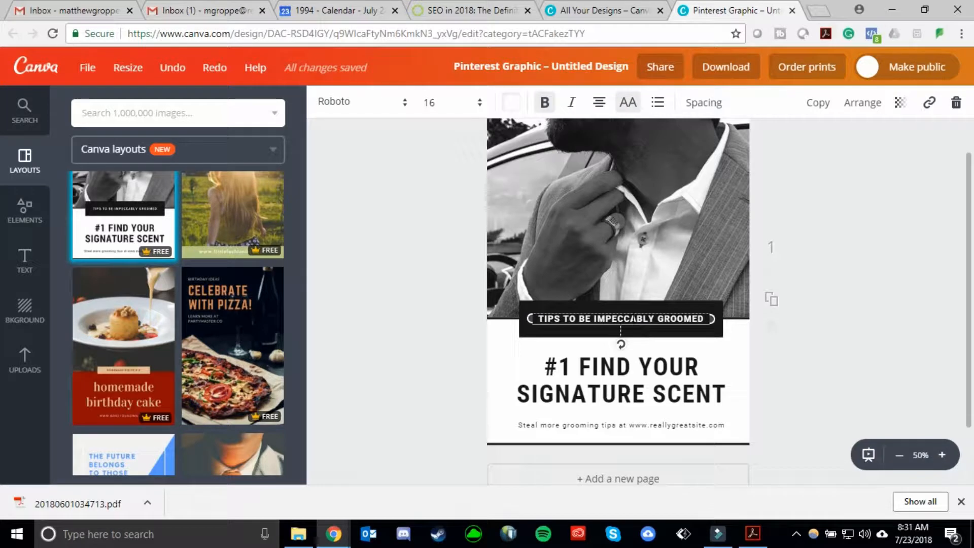
{"action": "double_click", "coordinate": [633, 318]}
{"action": "triple_click", "coordinate": [634, 318]}
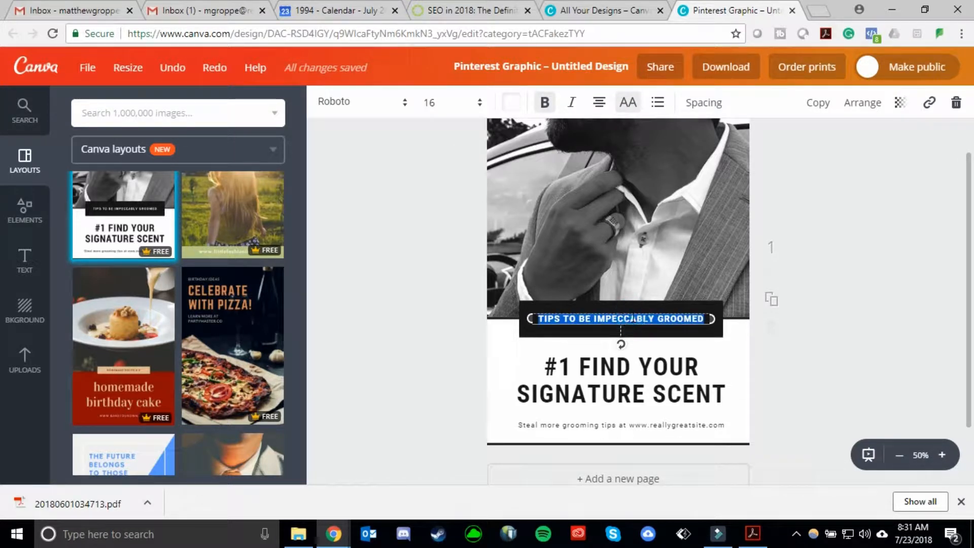
{"action": "key", "text": "BackSpace"}
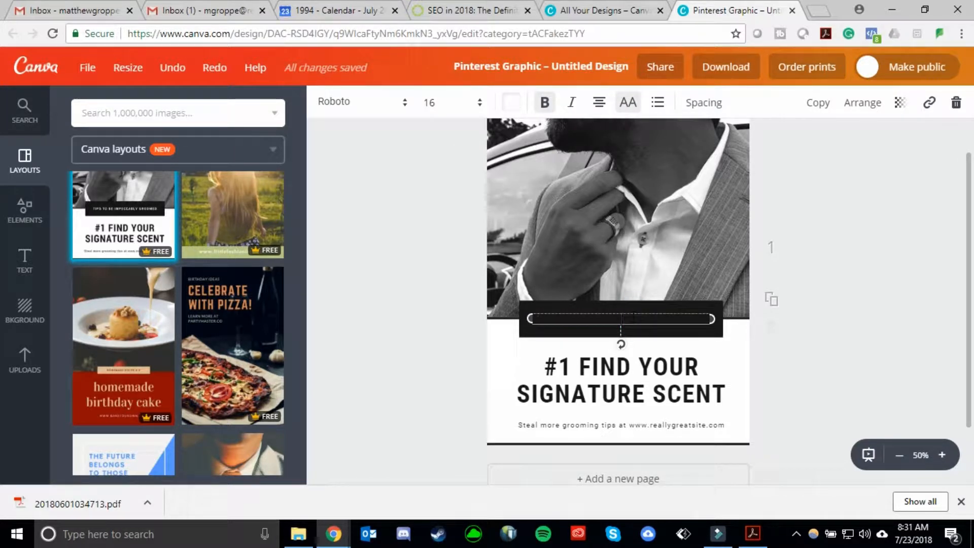
{"action": "type", "text": "MY BLO P"}
{"action": "type", "text": " POST"}
Change the main headline to "THE BEST THING TO USE".
{"action": "left_click", "coordinate": [659, 393]}
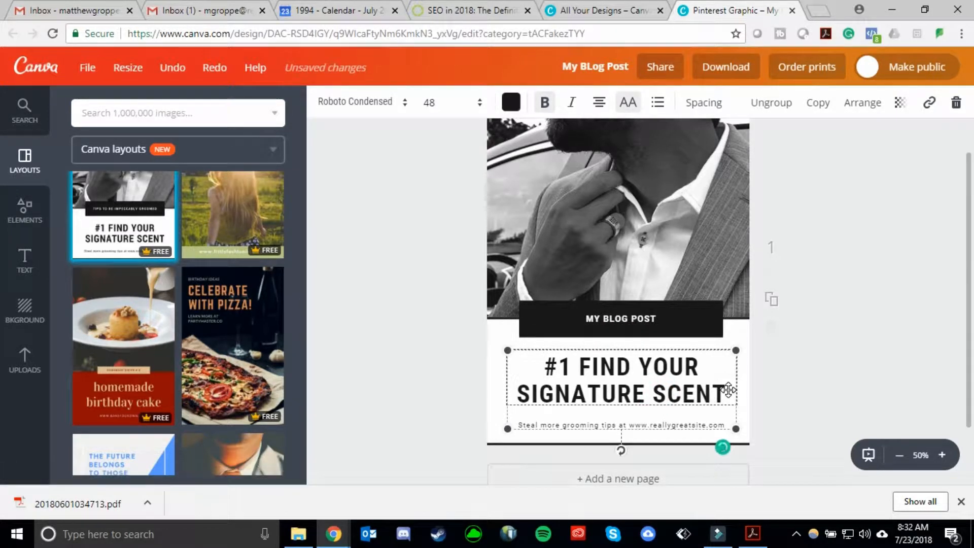
{"action": "left_click", "coordinate": [718, 390]}
{"action": "triple_click", "coordinate": [582, 378]}
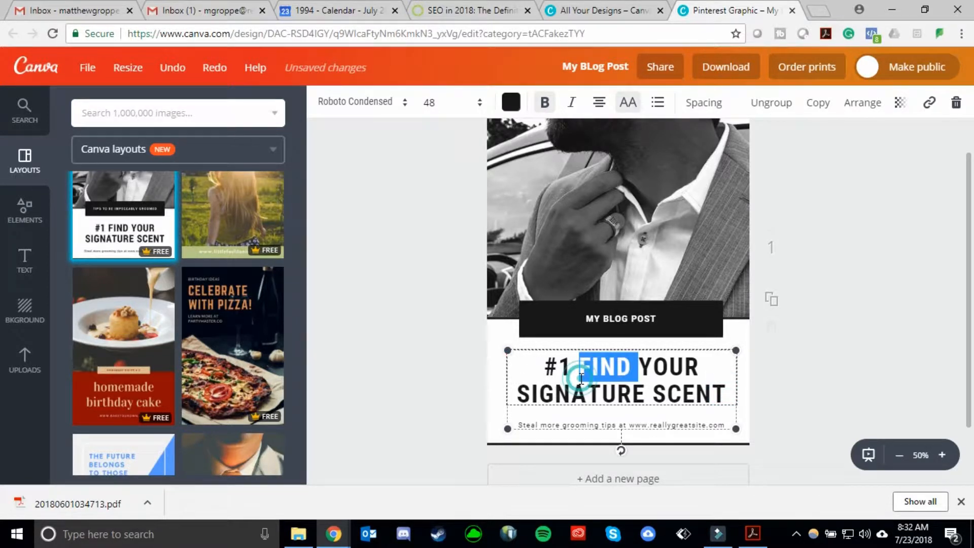
{"action": "type", "text": "THE BEST THIGN TO"}
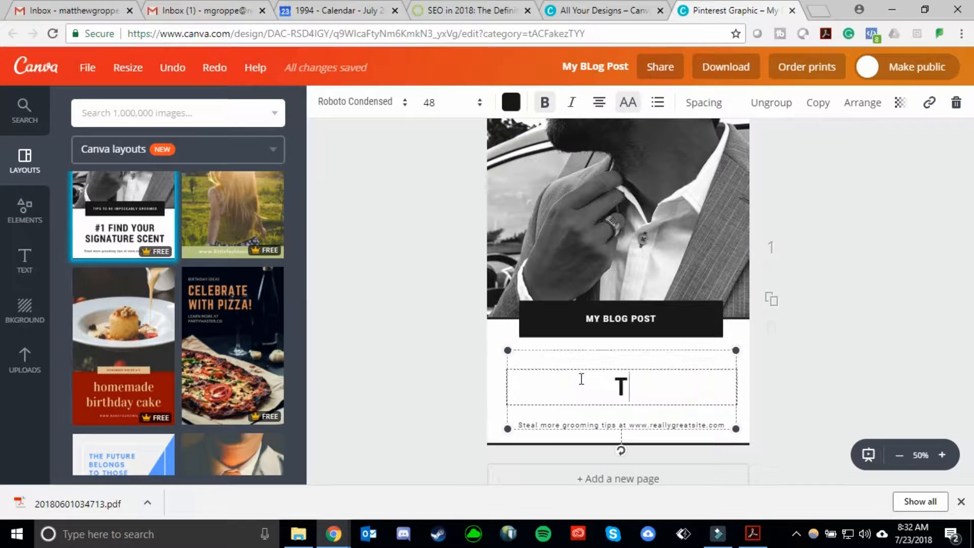
{"action": "key", "text": "BackSpace"}
{"action": "key", "text": "BackSpace"}
{"action": "key", "text": "BackSpace"}
{"action": "key", "text": "BackSpace"}
{"action": "key", "text": "BackSpace"}
{"action": "type", "text": "NG TO USE"}
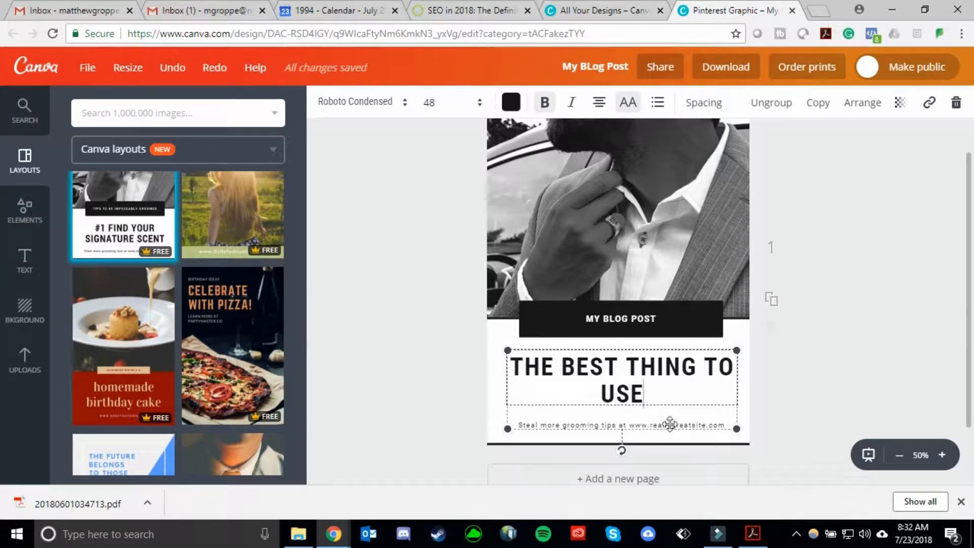
{"action": "left_click", "coordinate": [898, 343]}
Delete the template's photo of the man in a suit.
{"action": "scroll", "coordinate": [857, 363], "scroll_direction": "up", "scroll_amount": 2}
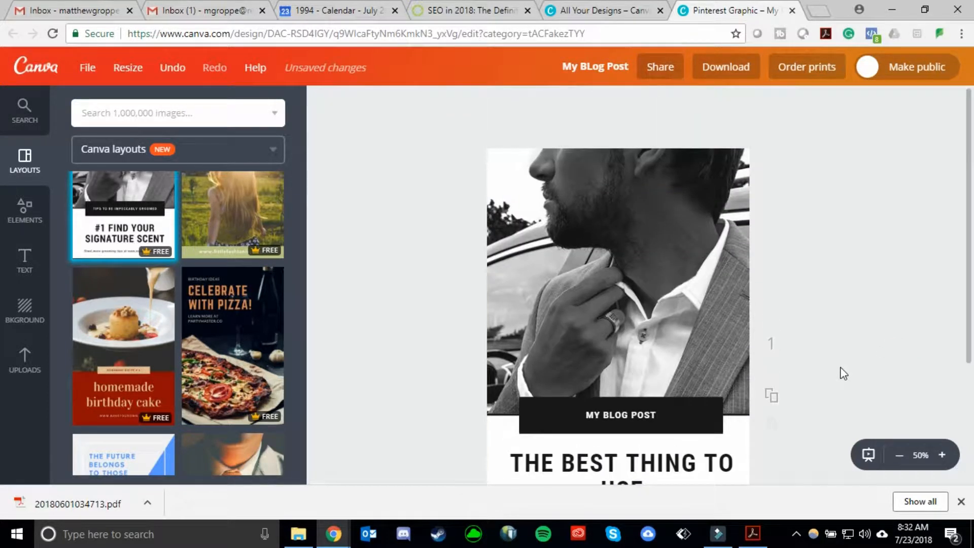
{"action": "left_click", "coordinate": [899, 455]}
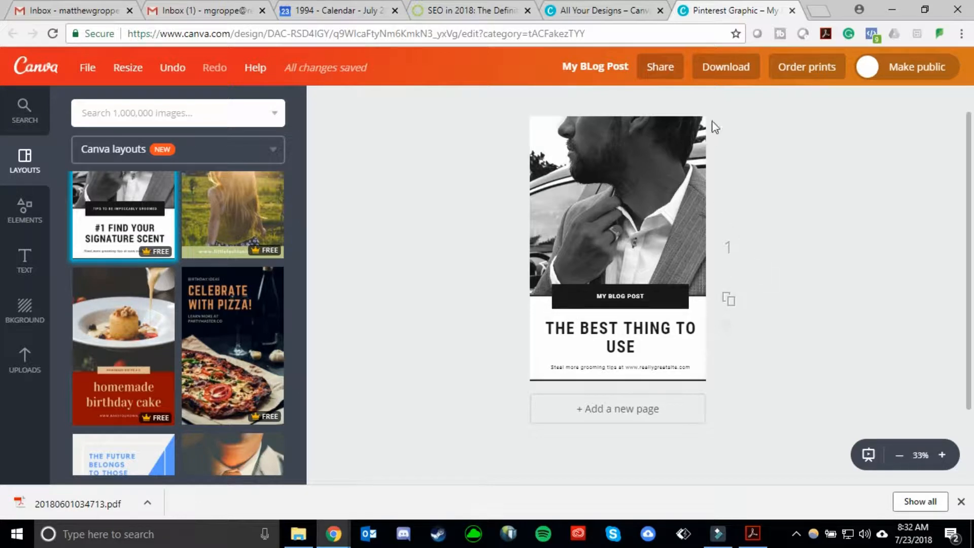
{"action": "left_click", "coordinate": [603, 141]}
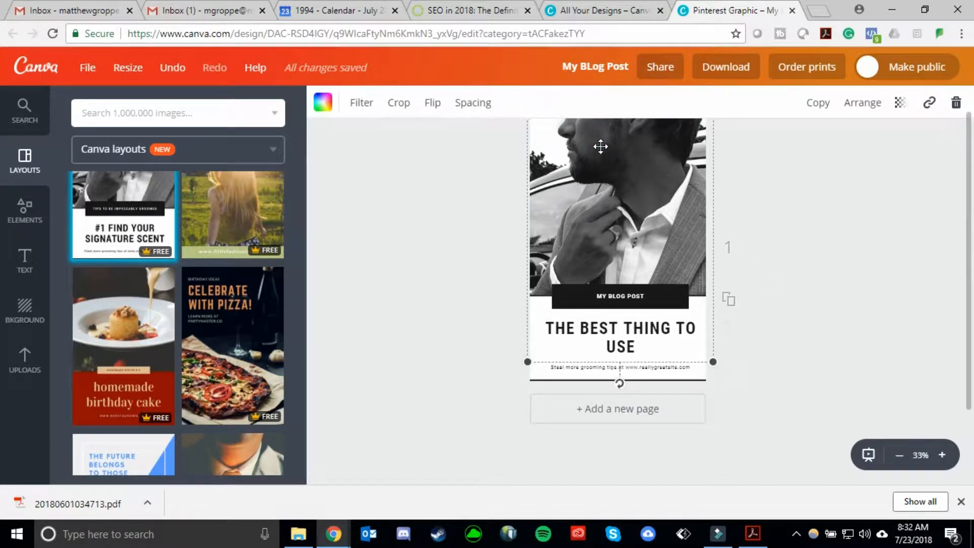
{"action": "key", "text": "Delete"}
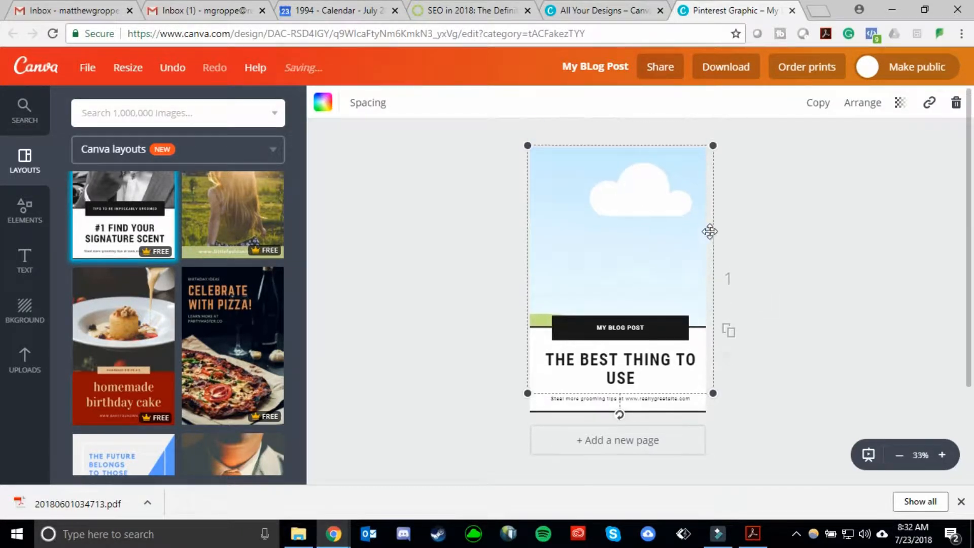
Place your uploaded photo of a man standing in the woods into the empty image frame.
{"action": "left_click", "coordinate": [490, 199]}
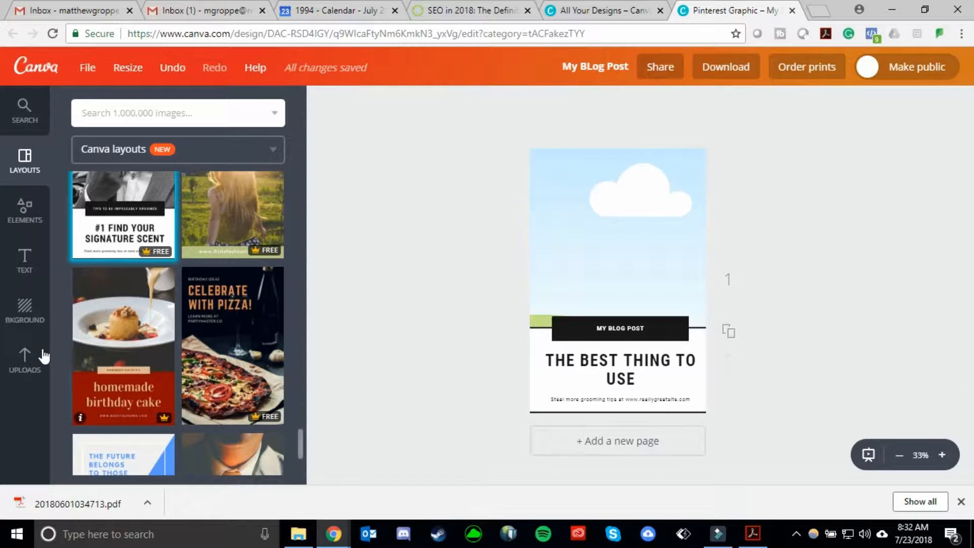
{"action": "left_click", "coordinate": [30, 357]}
{"action": "scroll", "coordinate": [182, 285], "scroll_direction": "down", "scroll_amount": 15}
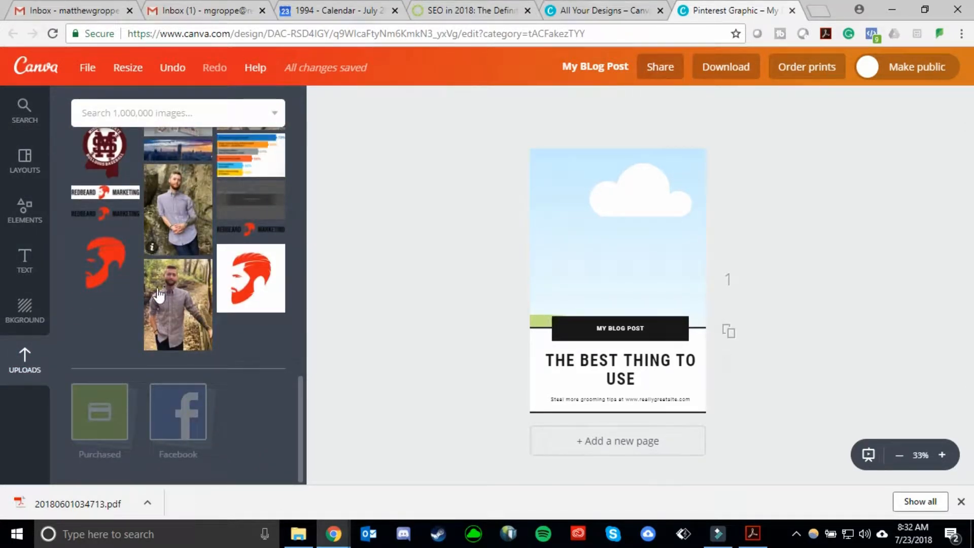
{"action": "left_click_drag", "start_coordinate": [158, 297], "coordinate": [592, 212]}
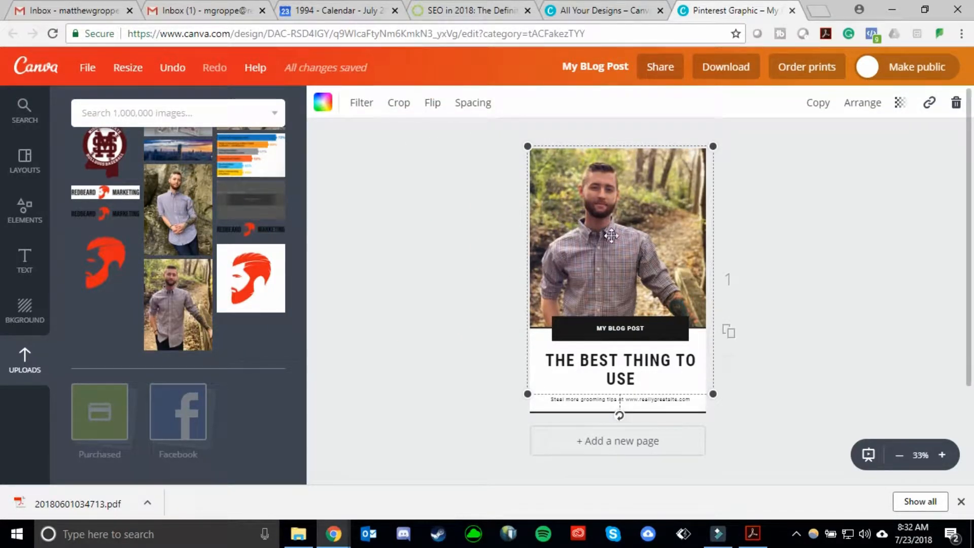
Crop the new photo, enlarging it slightly within its frame, and apply the crop.
{"action": "left_click", "coordinate": [402, 104]}
{"action": "left_click_drag", "start_coordinate": [612, 248], "coordinate": [642, 259]}
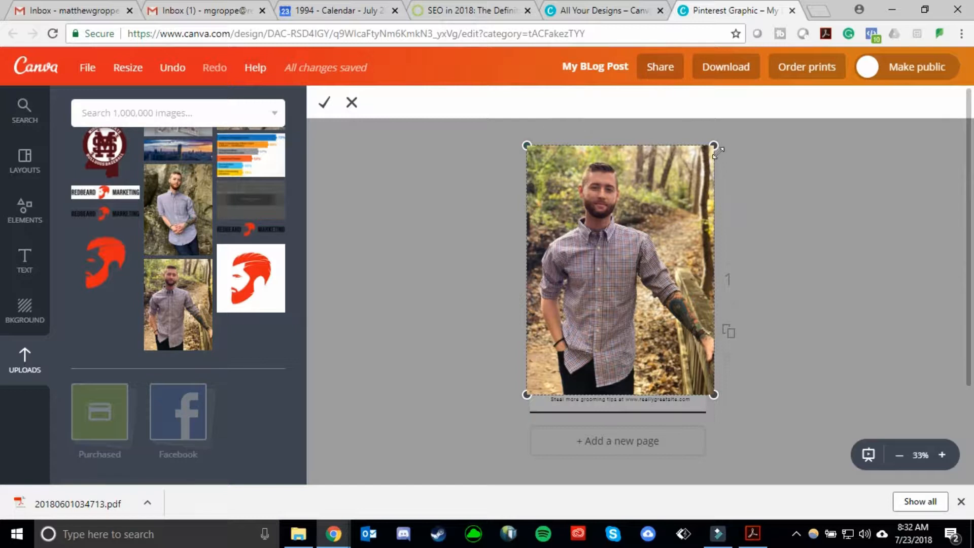
{"action": "left_click_drag", "start_coordinate": [713, 147], "coordinate": [749, 149]}
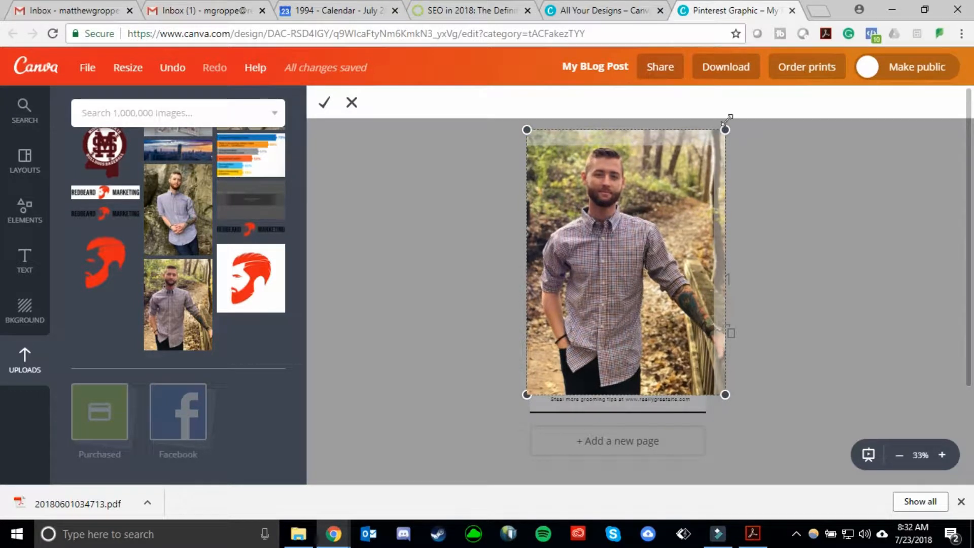
{"action": "left_click", "coordinate": [325, 103]}
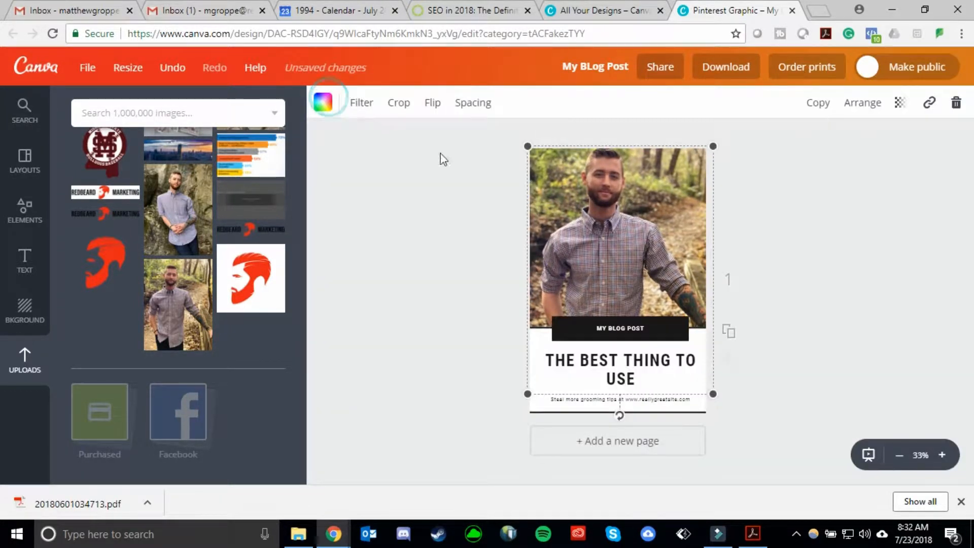
Shift the photo slightly upward within the frame.
{"action": "left_click", "coordinate": [600, 208]}
{"action": "left_click_drag", "start_coordinate": [595, 236], "coordinate": [594, 201]}
{"action": "left_click", "coordinate": [448, 207]}
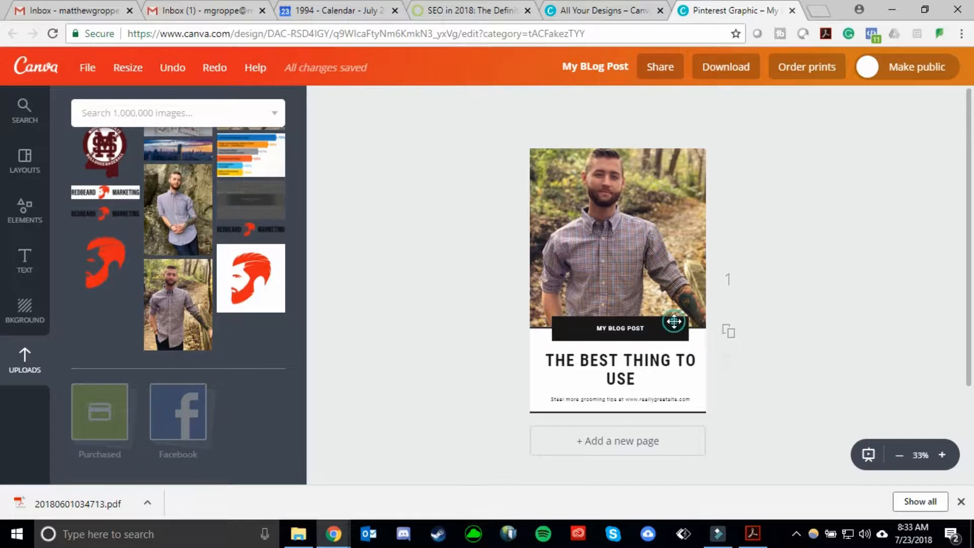
Change the MY BLOG POST banner's color to the red brand color.
{"action": "left_click", "coordinate": [674, 321]}
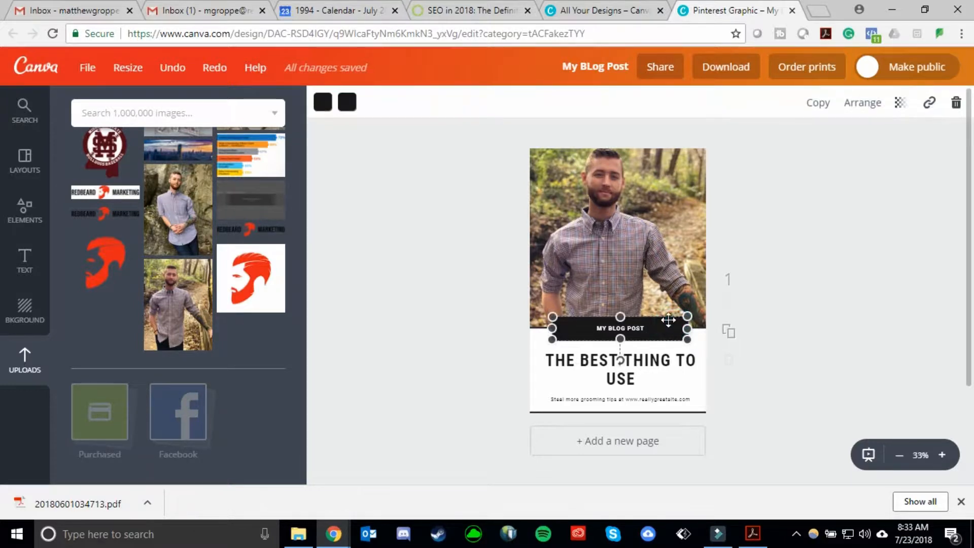
{"action": "left_click", "coordinate": [326, 102]}
{"action": "left_click", "coordinate": [362, 259]}
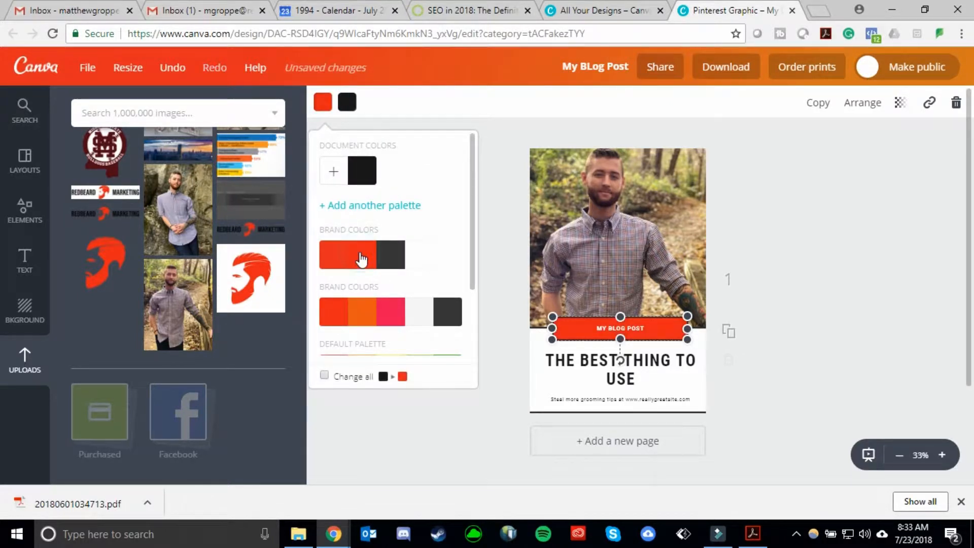
Change the bottom panel's dark accent line to the pink brand color.
{"action": "left_click", "coordinate": [507, 185]}
{"action": "left_click", "coordinate": [752, 337]}
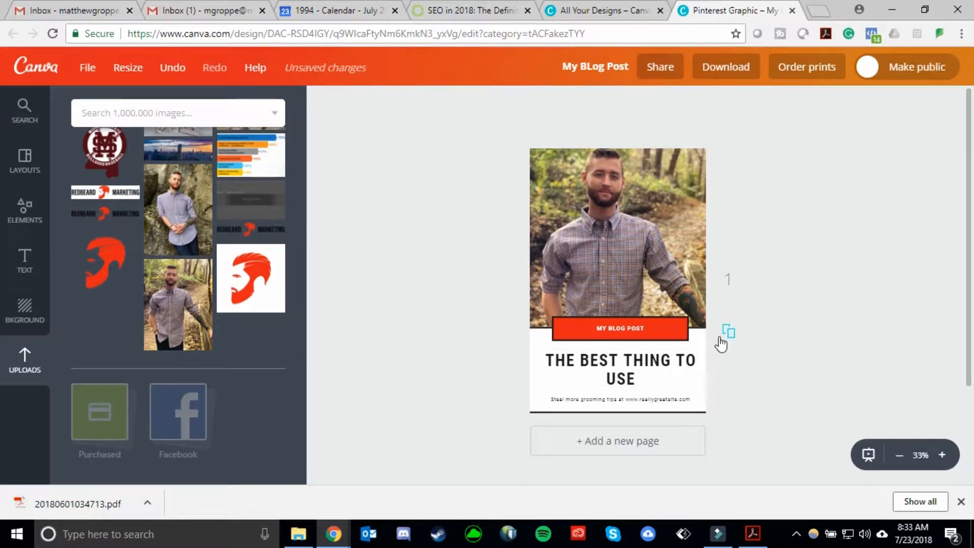
{"action": "left_click", "coordinate": [698, 365]}
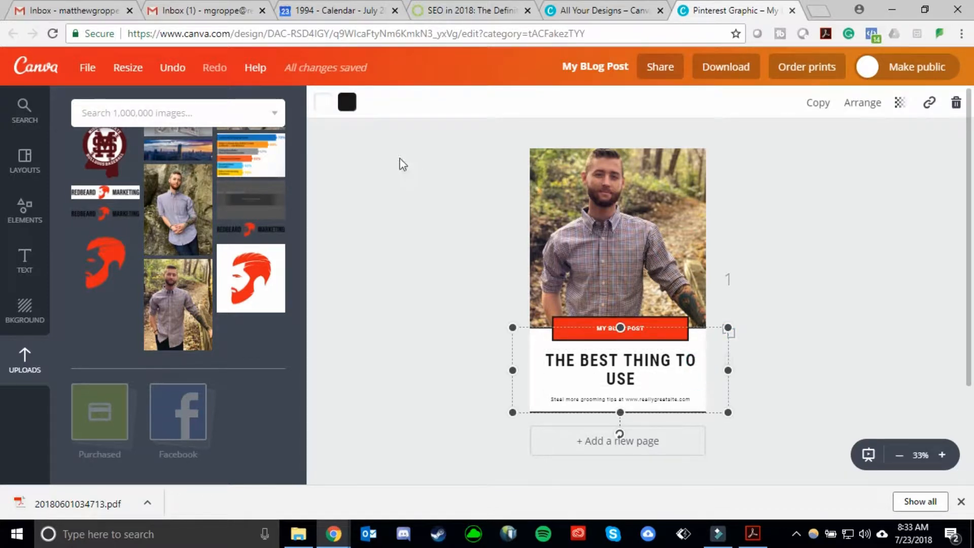
{"action": "left_click", "coordinate": [347, 103]}
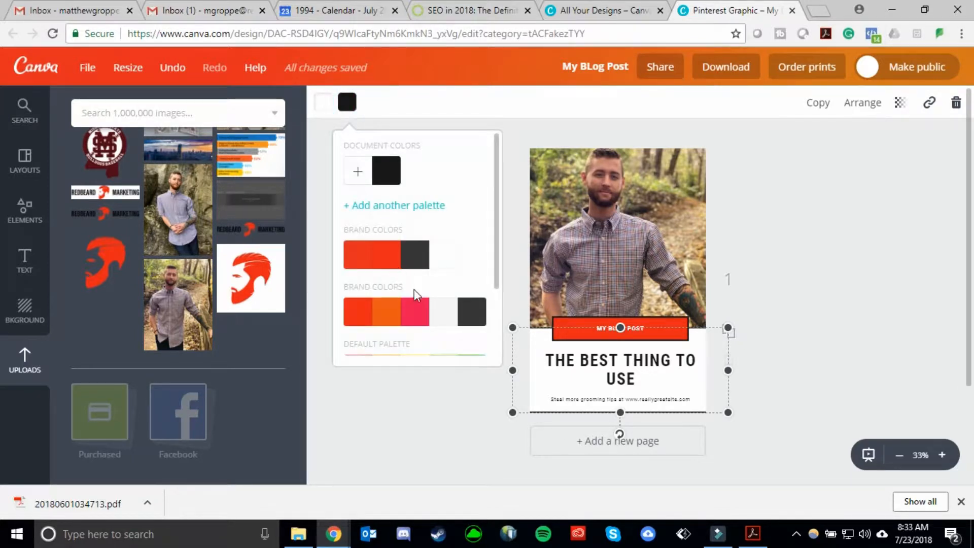
{"action": "left_click", "coordinate": [415, 311]}
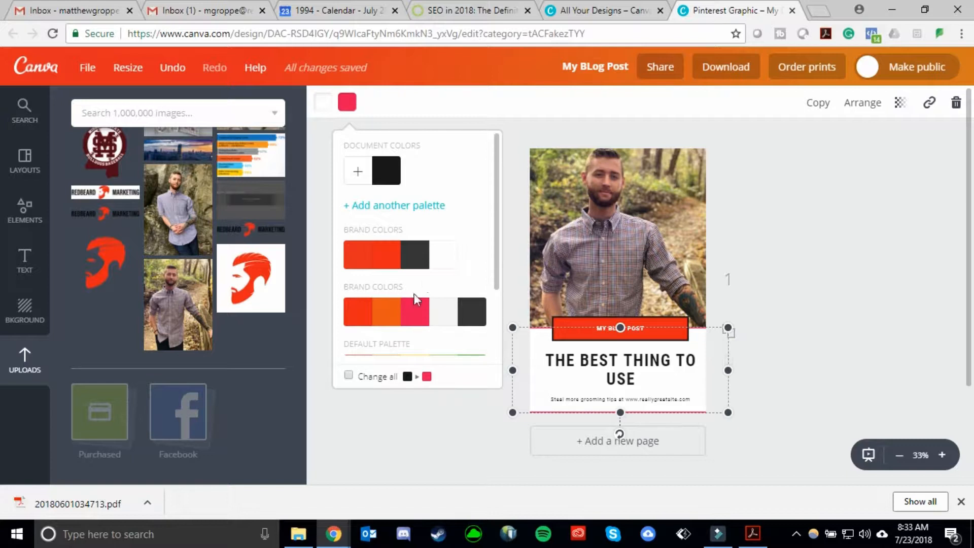
{"action": "left_click", "coordinate": [541, 129]}
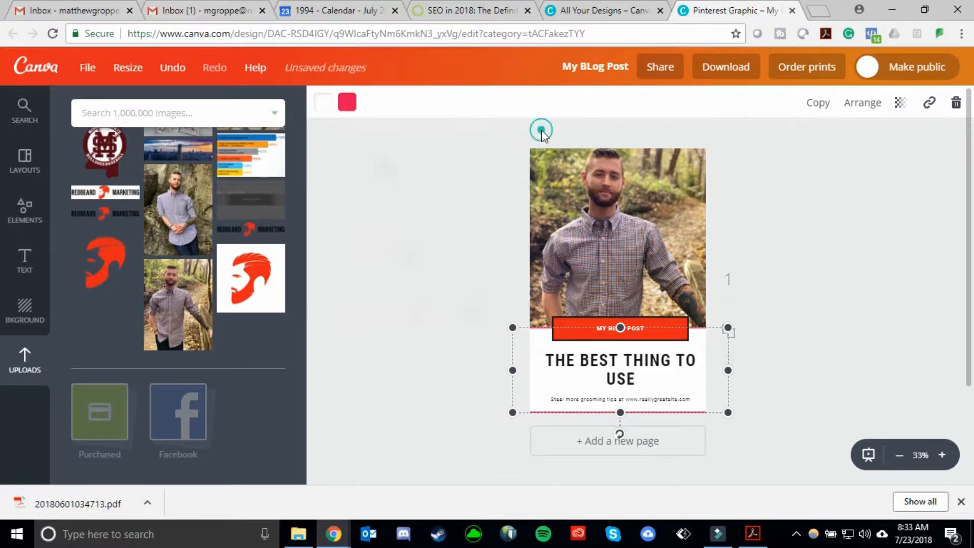
Change the bottom text panel's background color to green.
{"action": "left_click", "coordinate": [454, 345]}
{"action": "left_click", "coordinate": [698, 355]}
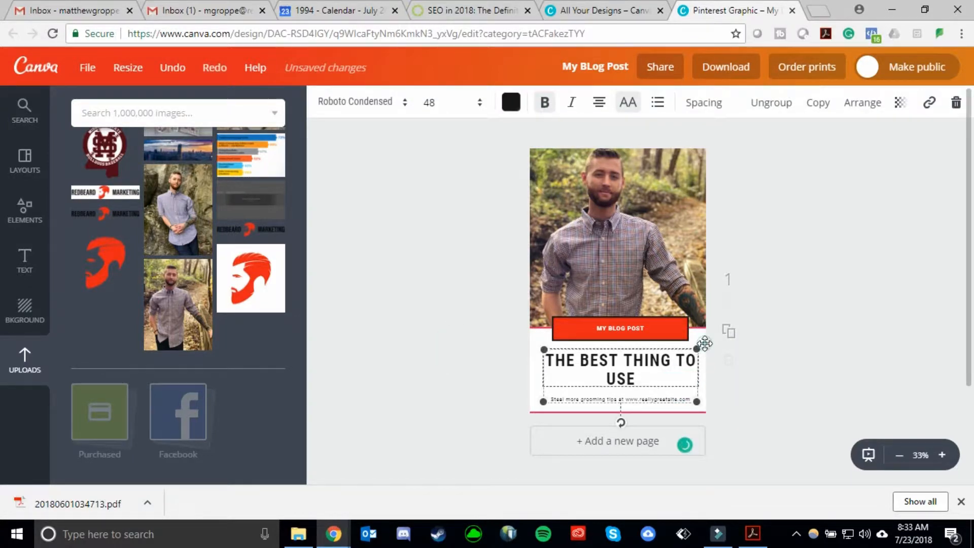
{"action": "left_click", "coordinate": [705, 344]}
{"action": "left_click", "coordinate": [323, 103]}
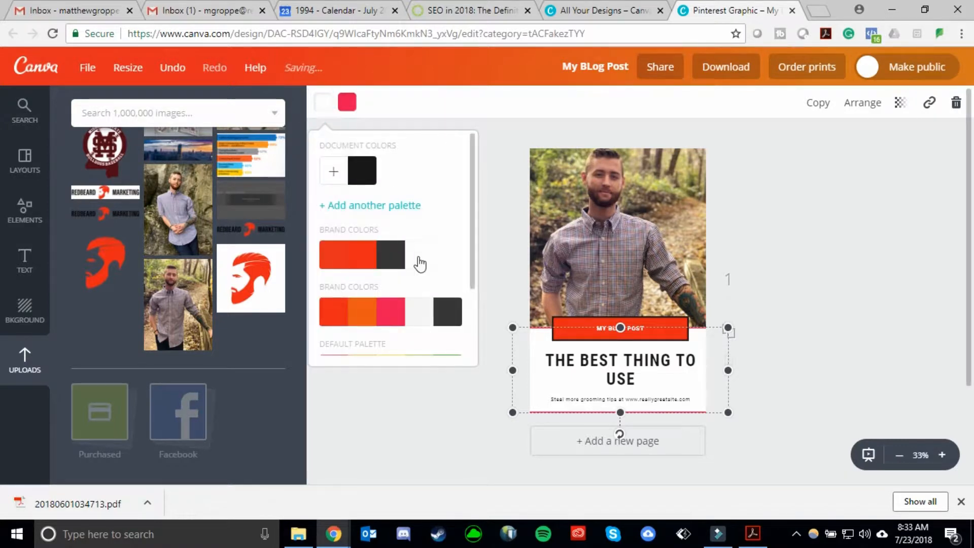
{"action": "scroll", "coordinate": [419, 263], "scroll_direction": "down", "scroll_amount": 2}
{"action": "left_click", "coordinate": [446, 269]}
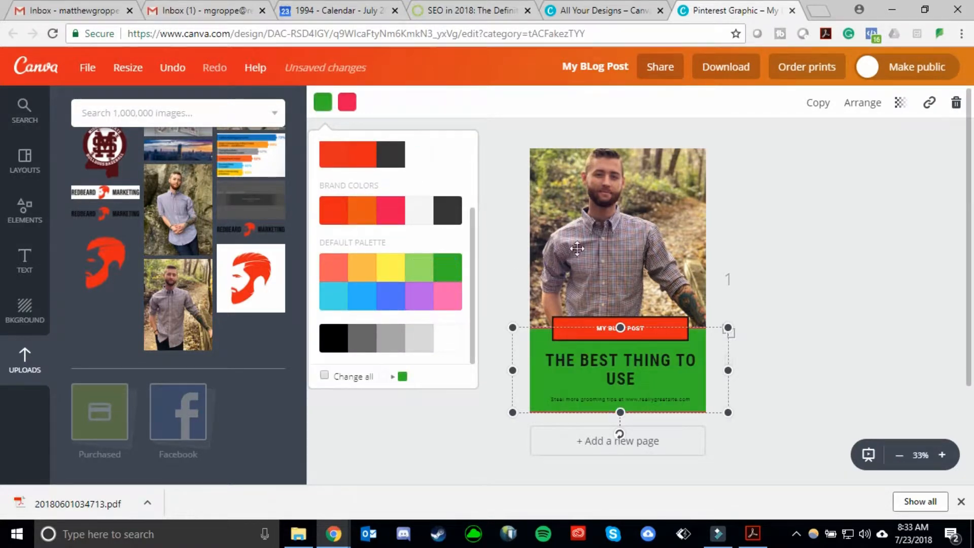
{"action": "left_click", "coordinate": [798, 269]}
{"action": "scroll", "coordinate": [606, 277], "scroll_direction": "down", "scroll_amount": 2}
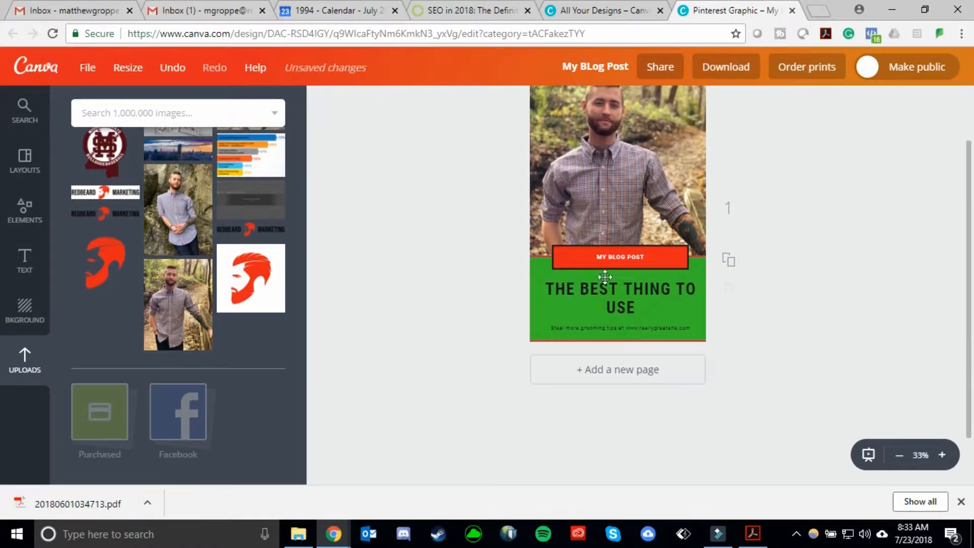
{"action": "scroll", "coordinate": [500, 285], "scroll_direction": "up", "scroll_amount": 2}
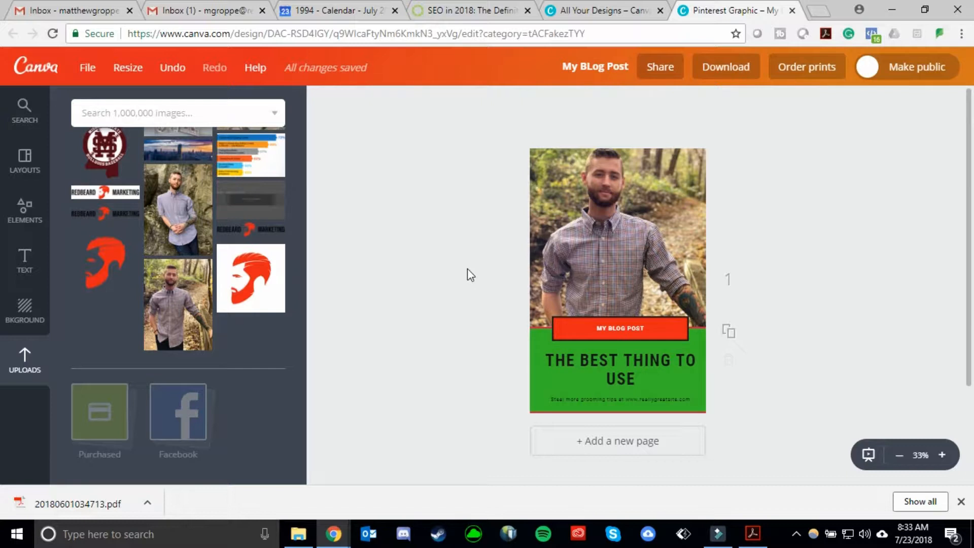
{"action": "left_click", "coordinate": [33, 212]}
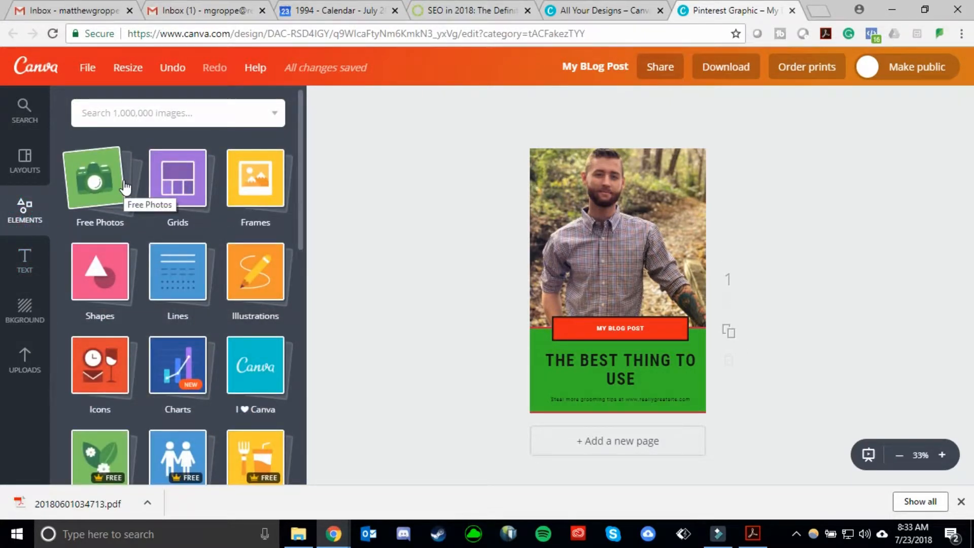
{"action": "left_click", "coordinate": [178, 192]}
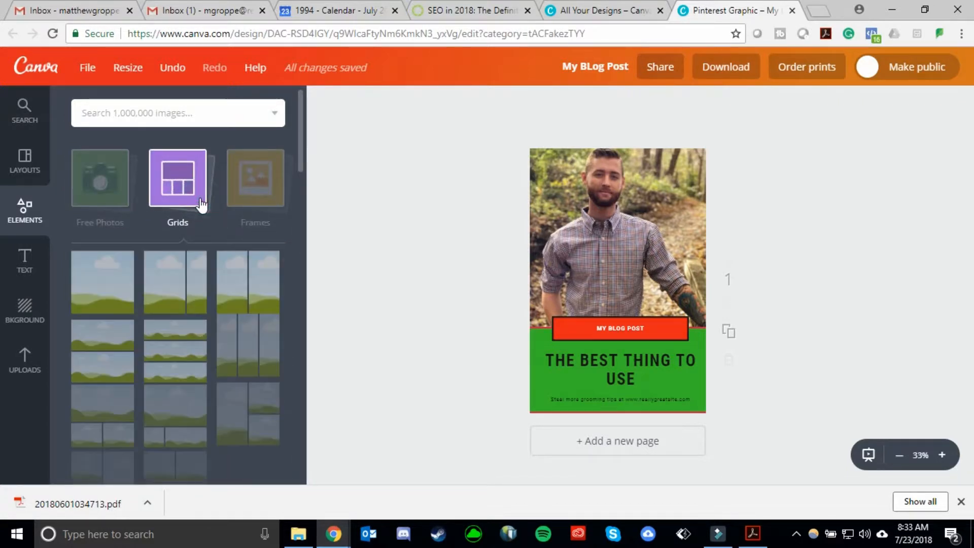
{"action": "scroll", "coordinate": [228, 278], "scroll_direction": "down", "scroll_amount": 2}
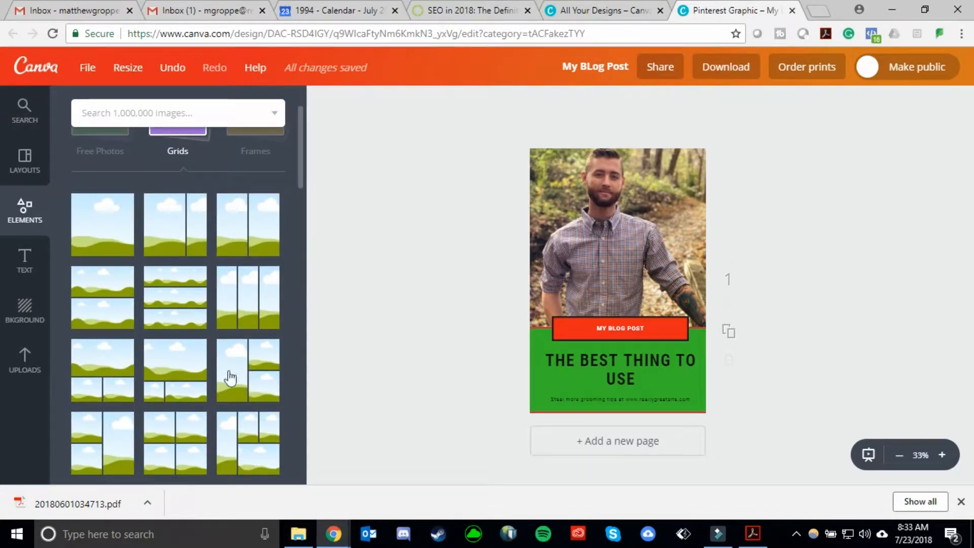
{"action": "scroll", "coordinate": [230, 403], "scroll_direction": "down", "scroll_amount": 2}
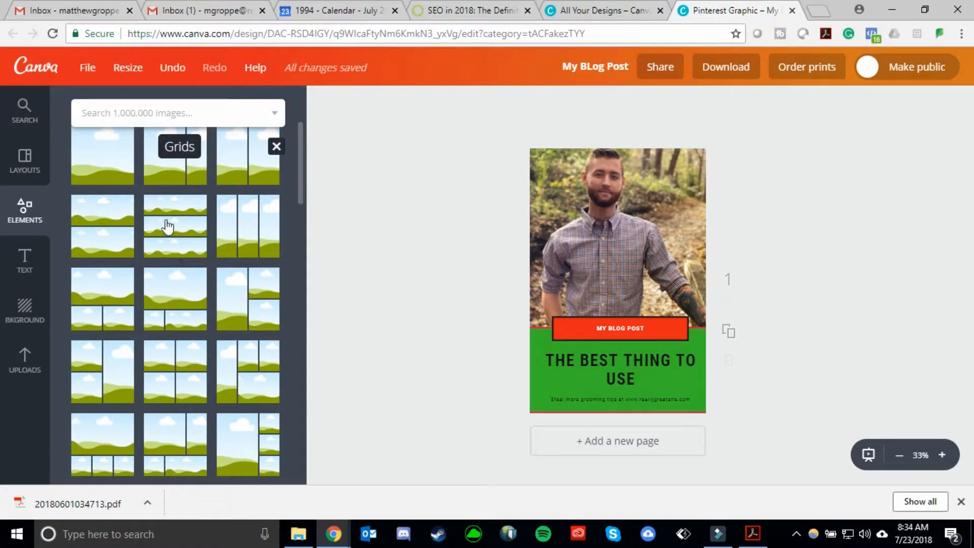
{"action": "scroll", "coordinate": [140, 213], "scroll_direction": "up", "scroll_amount": 2}
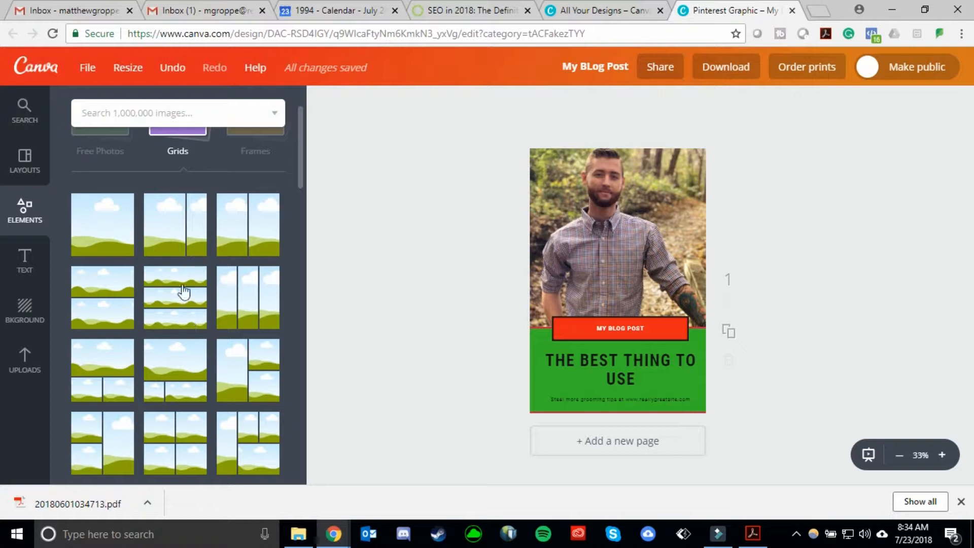
{"action": "left_click_drag", "start_coordinate": [173, 293], "coordinate": [343, 268]}
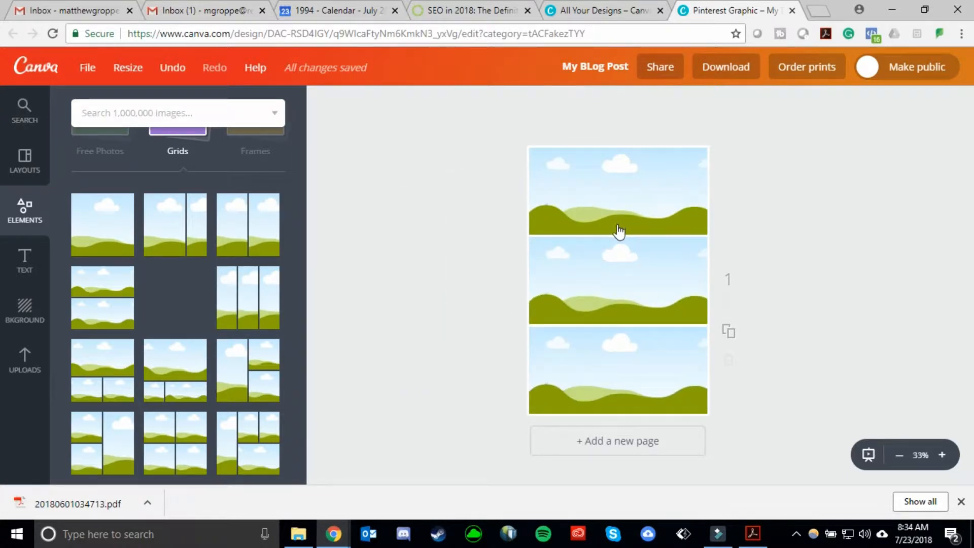
{"action": "left_click_drag", "start_coordinate": [440, 221], "coordinate": [162, 289]}
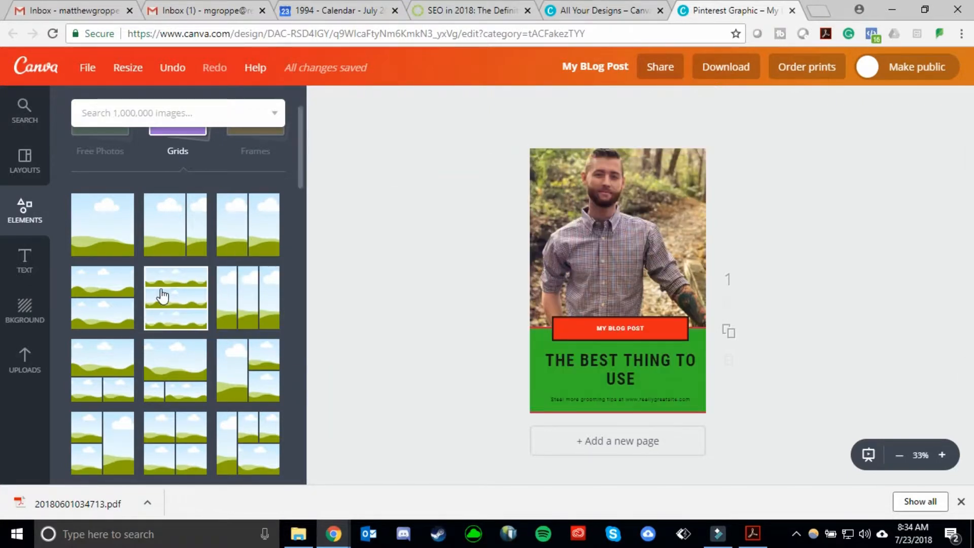
Browse the Frames and other element categories.
{"action": "scroll", "coordinate": [259, 194], "scroll_direction": "up", "scroll_amount": 2}
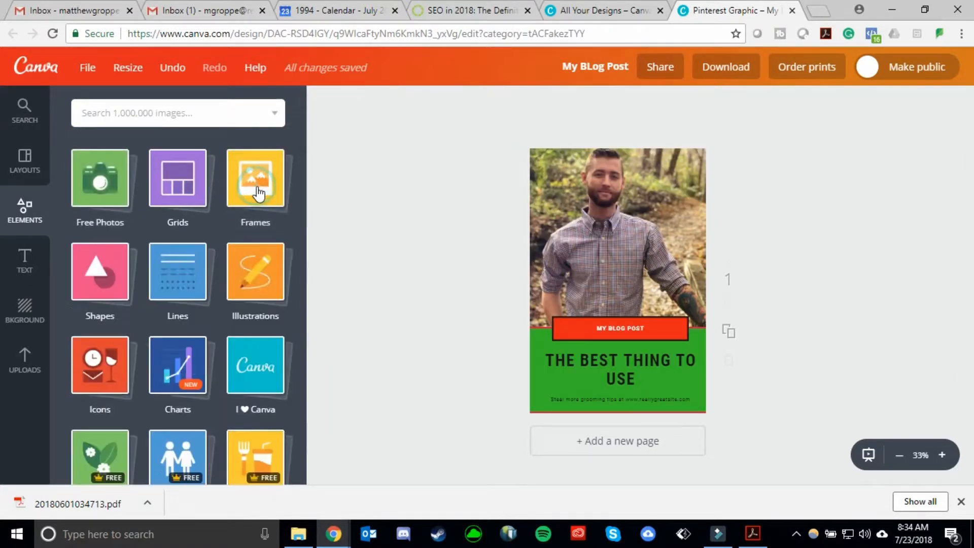
{"action": "left_click", "coordinate": [258, 194]}
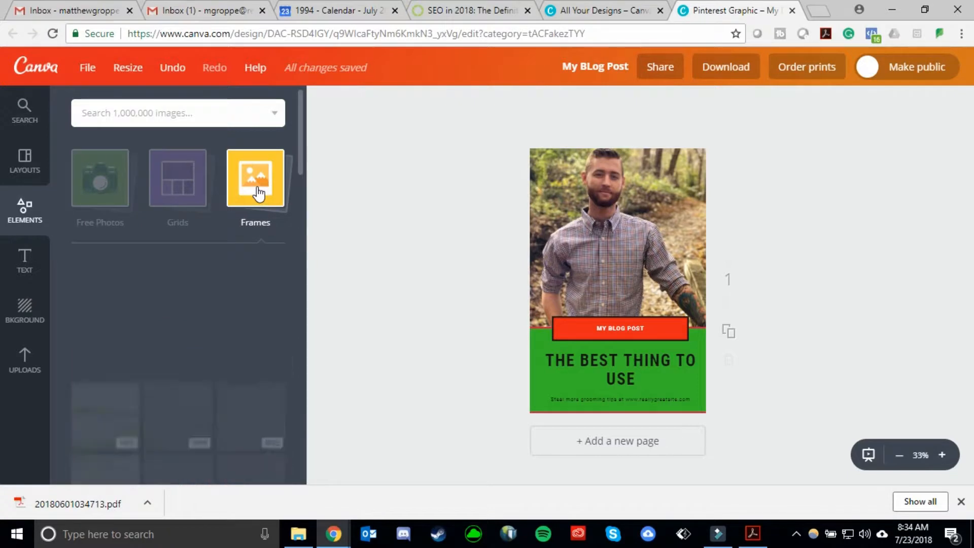
{"action": "scroll", "coordinate": [257, 198], "scroll_direction": "down", "scroll_amount": 3}
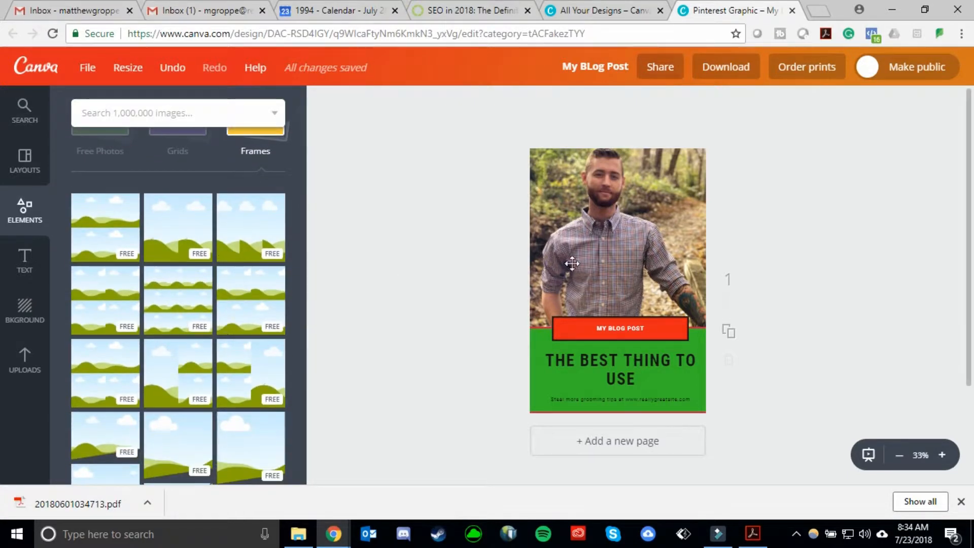
{"action": "scroll", "coordinate": [256, 153], "scroll_direction": "up", "scroll_amount": 3}
{"action": "left_click", "coordinate": [257, 155]}
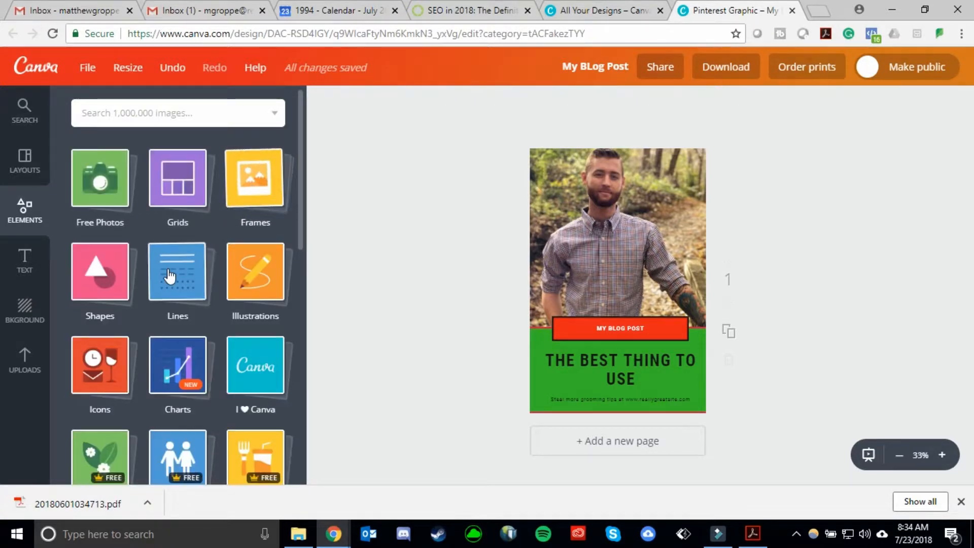
{"action": "scroll", "coordinate": [137, 218], "scroll_direction": "down", "scroll_amount": 2}
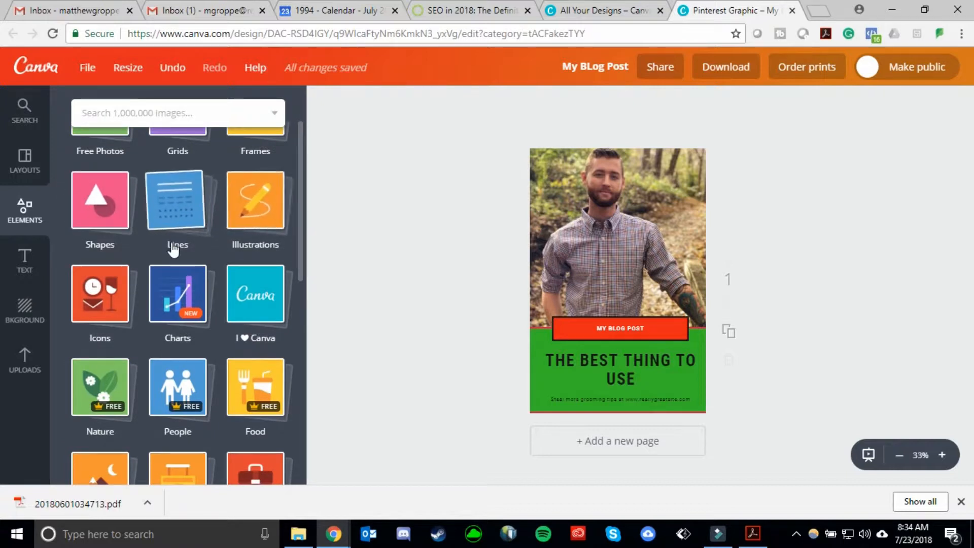
{"action": "scroll", "coordinate": [172, 249], "scroll_direction": "down", "scroll_amount": 2}
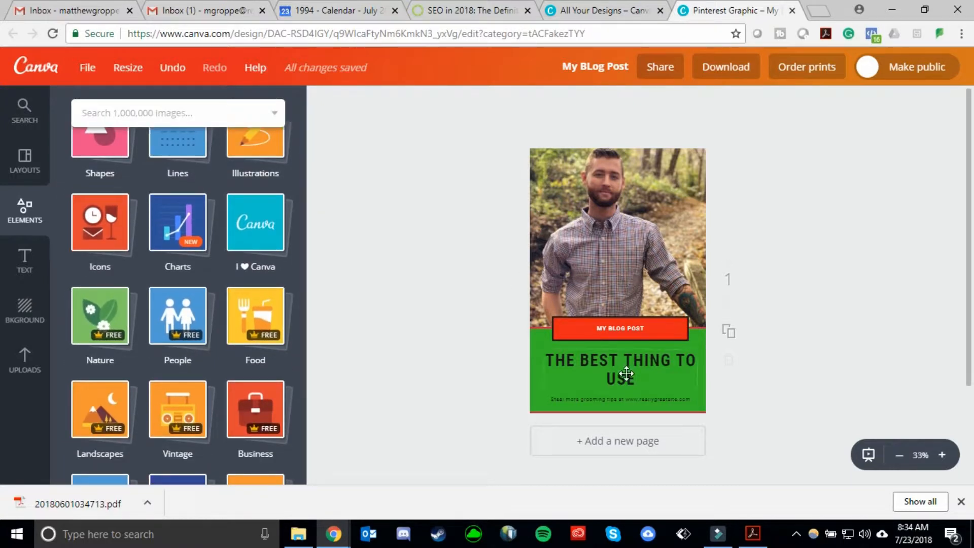
Replace the headline text with THE BEST LAPTOP.
{"action": "left_click", "coordinate": [653, 363]}
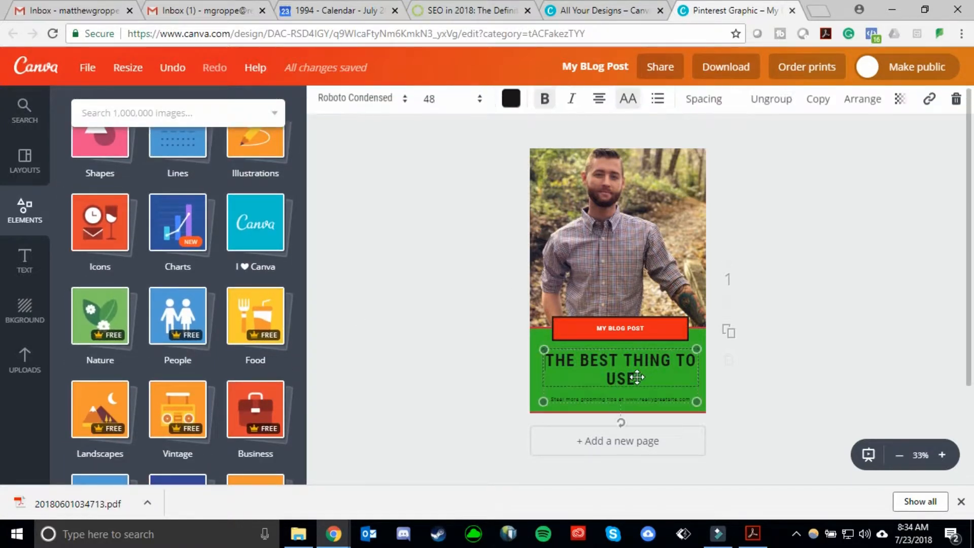
{"action": "left_click_drag", "start_coordinate": [635, 378], "coordinate": [551, 350]}
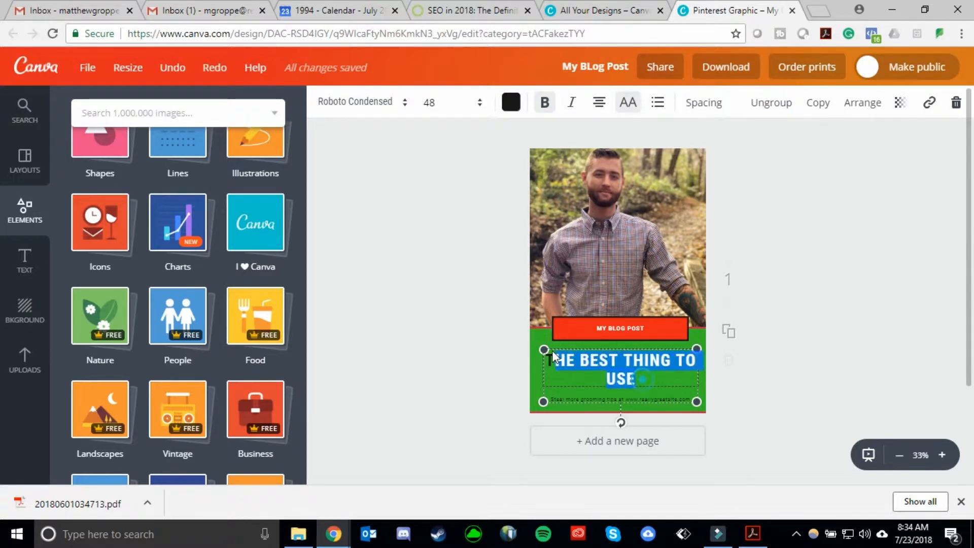
{"action": "type", "text": "THE BEST LAPTOP"}
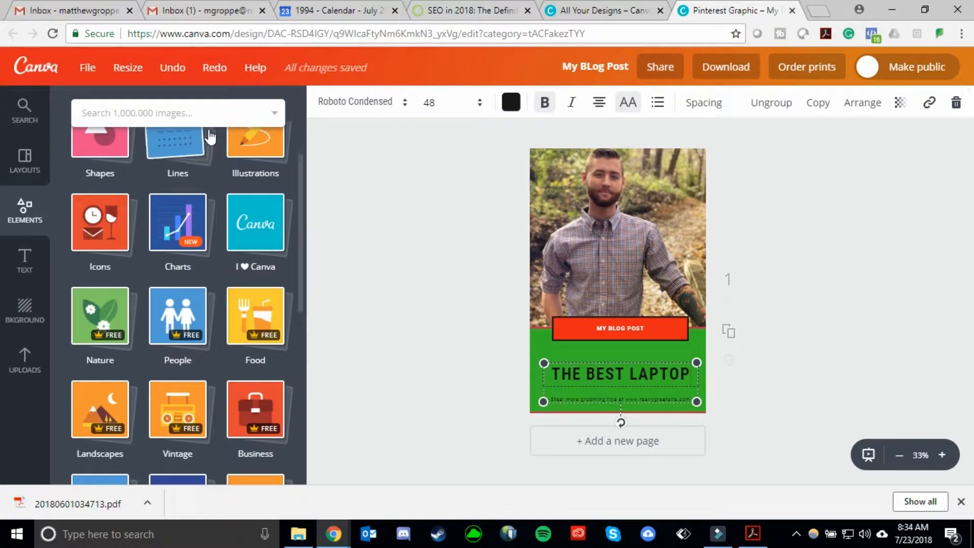
Search photos for laptop and place a laptop-on-desk photo into the top image frame.
{"action": "left_click", "coordinate": [196, 111]}
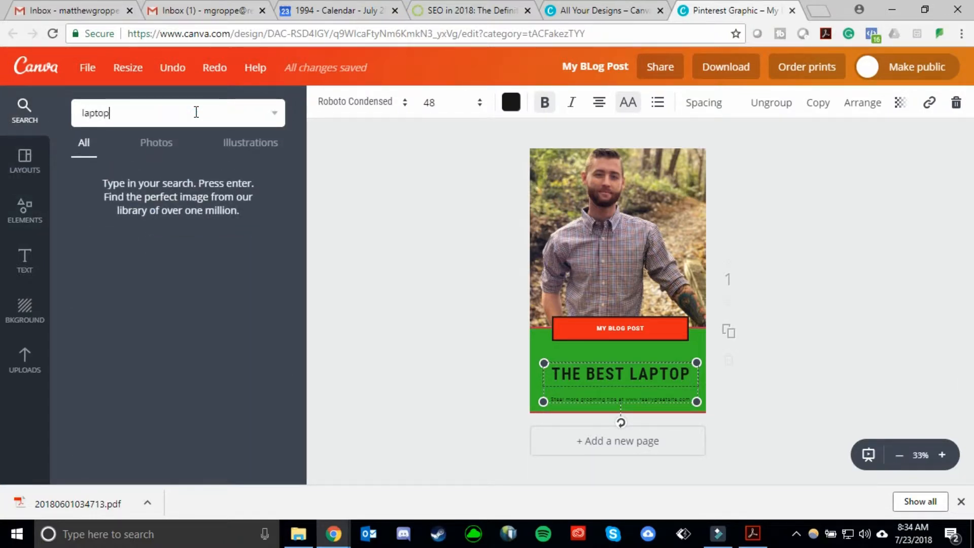
{"action": "key", "text": "Return"}
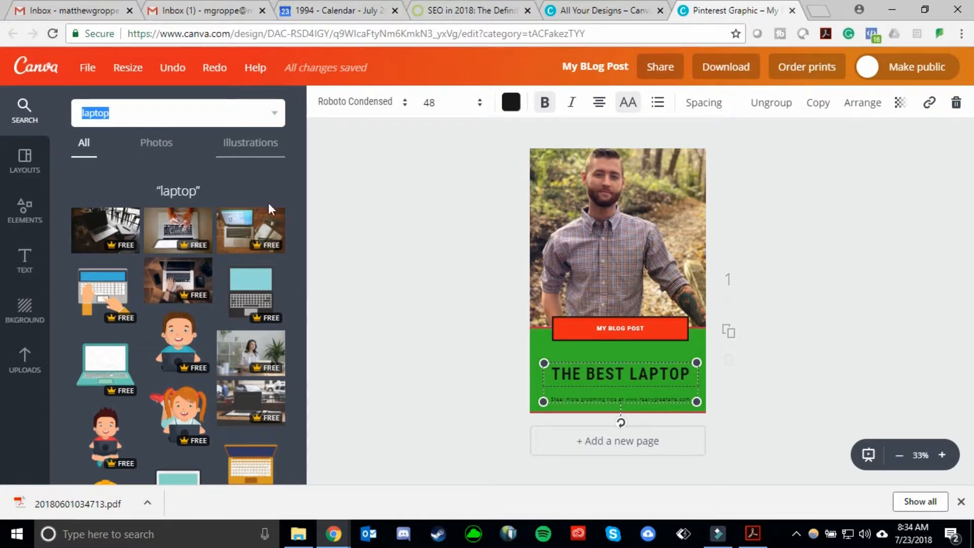
{"action": "left_click", "coordinate": [167, 147]}
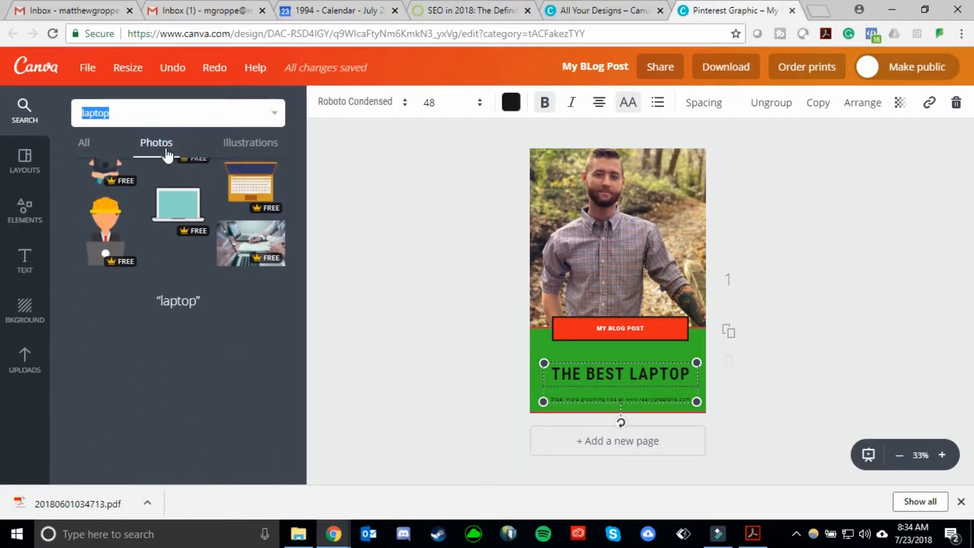
{"action": "scroll", "coordinate": [154, 287], "scroll_direction": "down", "scroll_amount": 1}
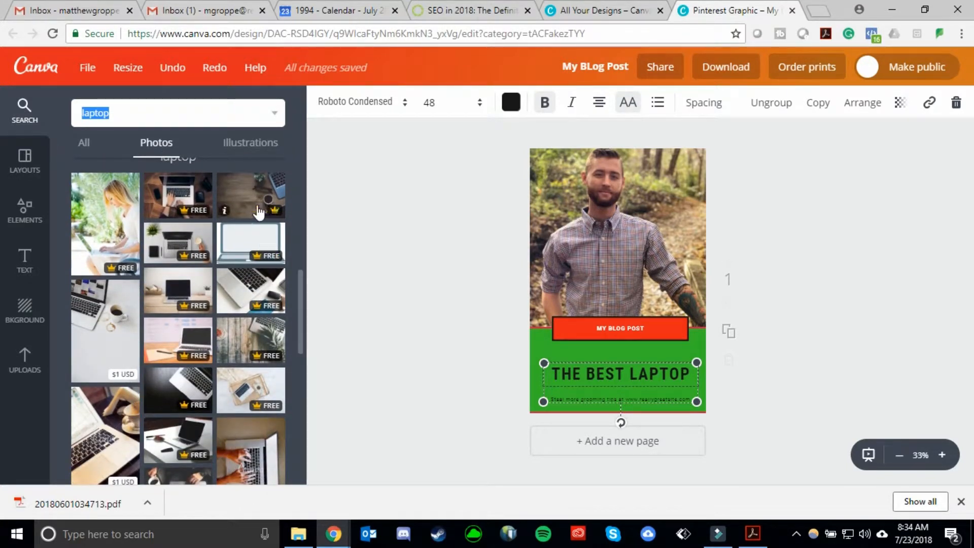
{"action": "scroll", "coordinate": [256, 224], "scroll_direction": "down", "scroll_amount": 1}
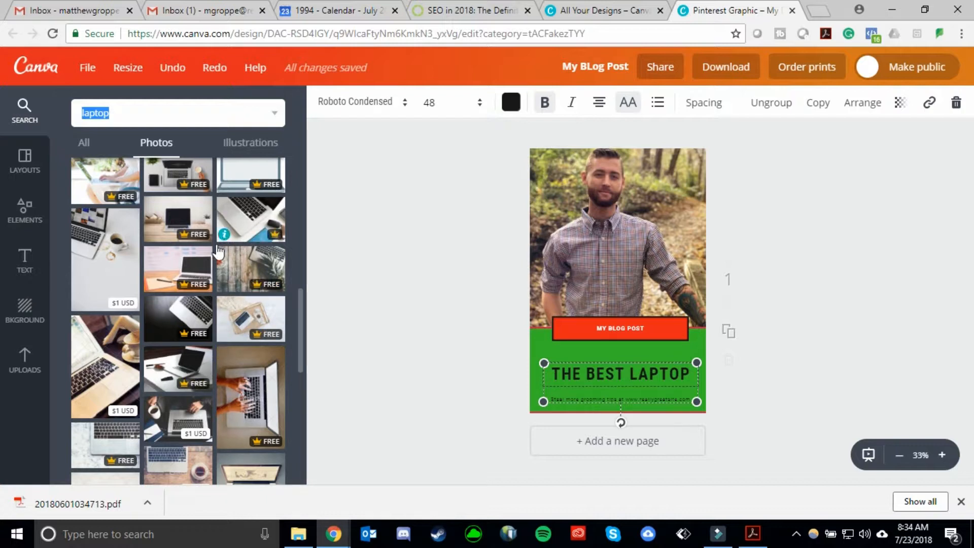
{"action": "left_click_drag", "start_coordinate": [177, 218], "coordinate": [612, 244]}
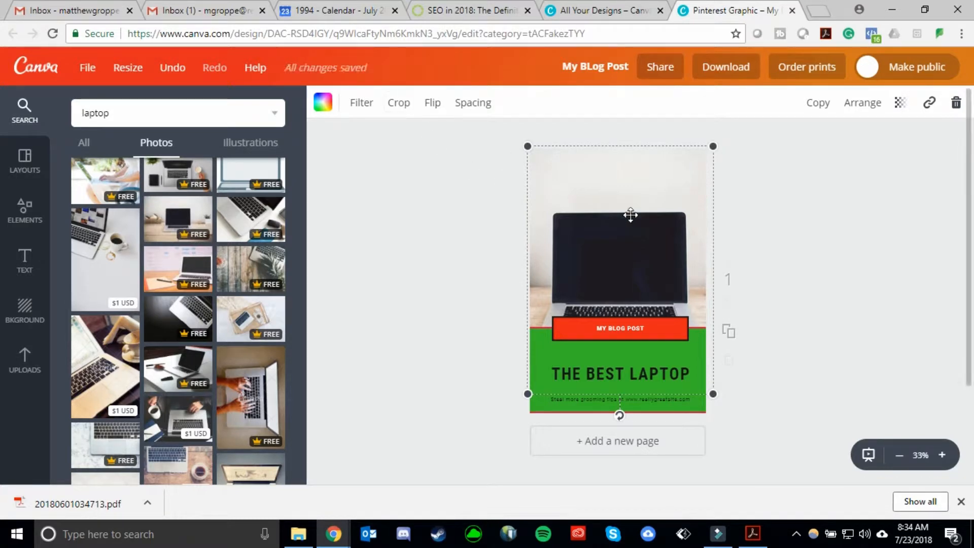
Crop the laptop-on-desk photo, repositioning and resizing it within the top image frame.
{"action": "left_click", "coordinate": [399, 104]}
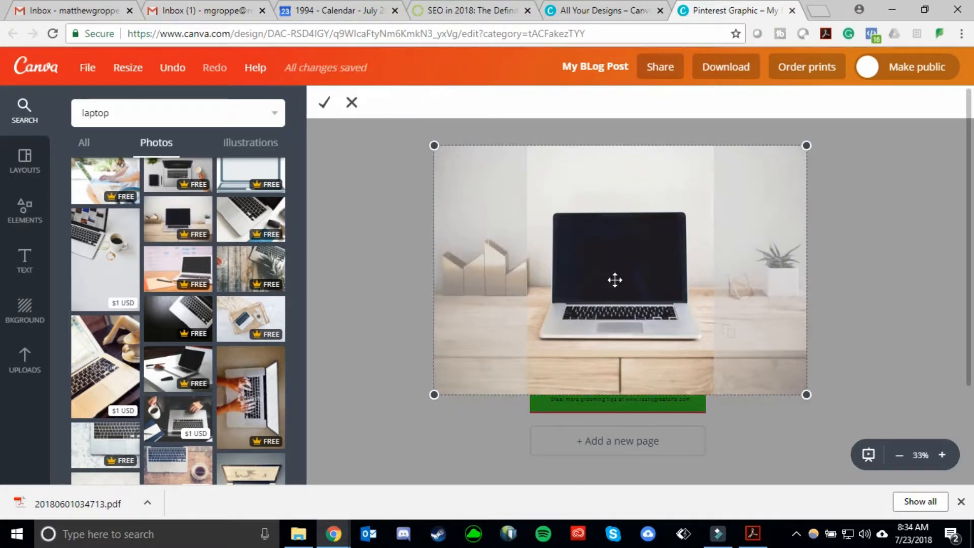
{"action": "left_click_drag", "start_coordinate": [615, 259], "coordinate": [633, 207]}
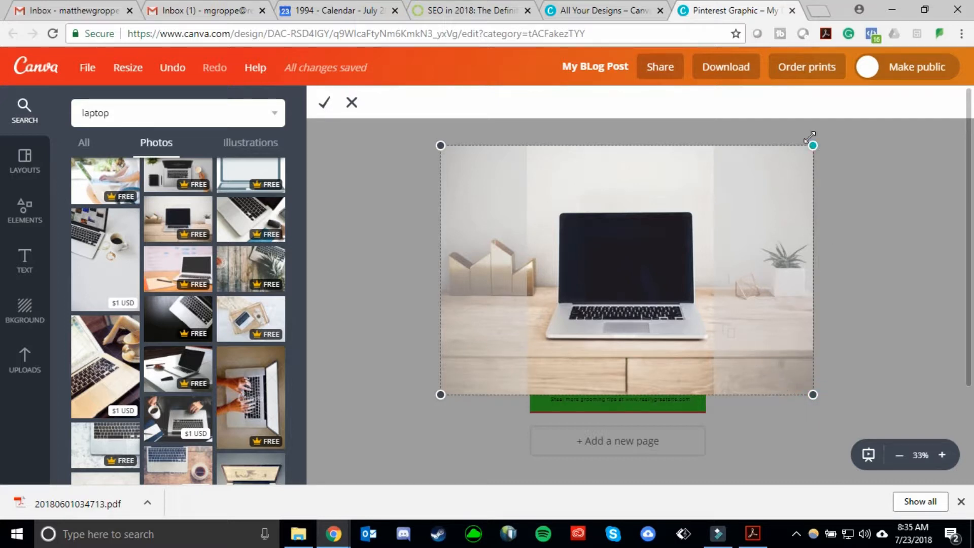
{"action": "mouse_move", "coordinate": [440, 185]}
{"action": "left_mouse_down"}
{"action": "mouse_move", "coordinate": [478, 189]}
{"action": "mouse_move", "coordinate": [431, 177]}
{"action": "left_mouse_up"}
{"action": "mouse_move", "coordinate": [548, 240]}
{"action": "left_mouse_down"}
{"action": "mouse_move", "coordinate": [517, 225]}
{"action": "mouse_move", "coordinate": [538, 226]}
{"action": "left_mouse_up"}
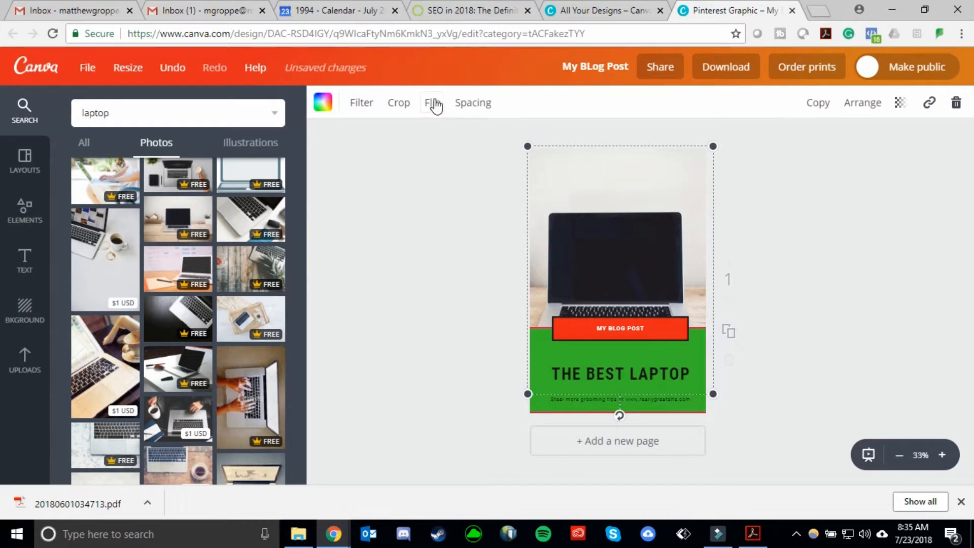
{"action": "left_click", "coordinate": [434, 103]}
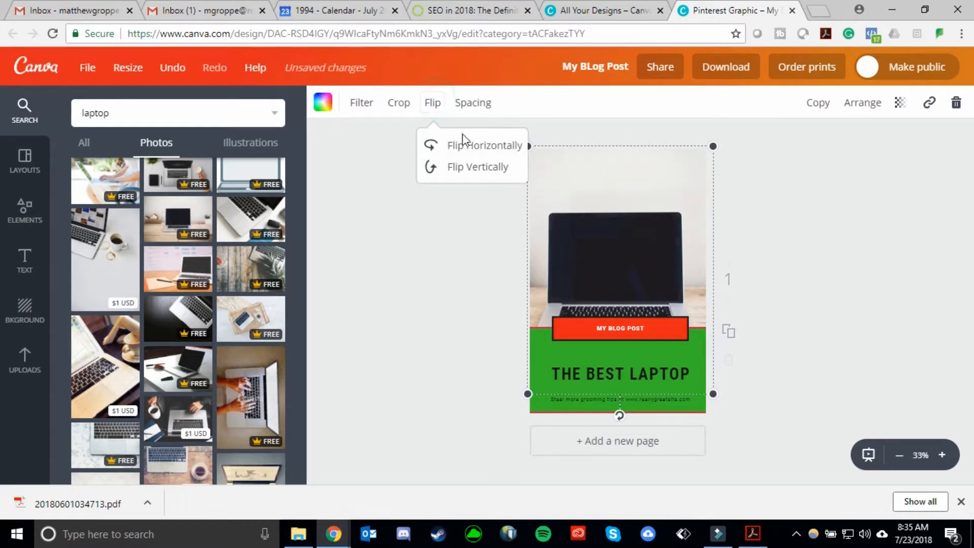
Flip the laptop photo horizontally.
{"action": "left_click", "coordinate": [481, 150]}
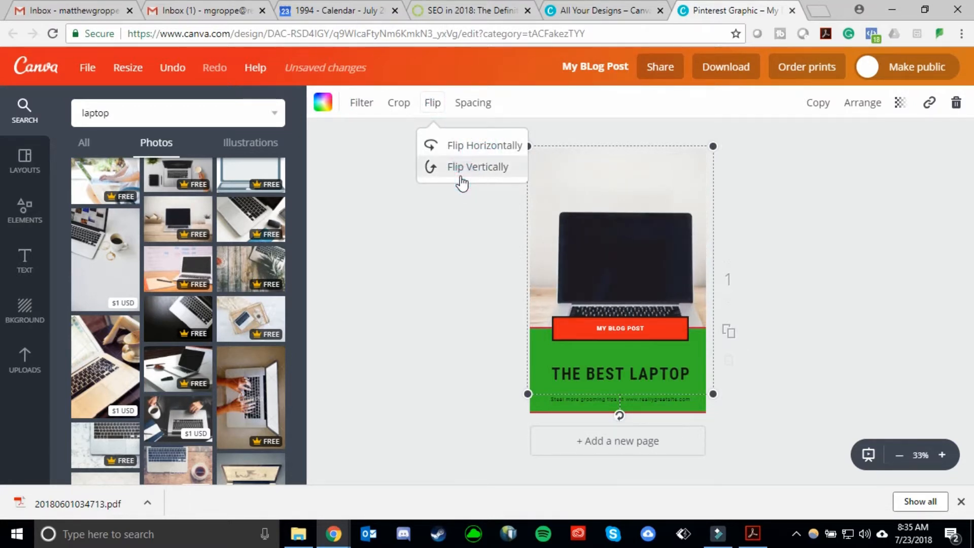
{"action": "left_click", "coordinate": [459, 168]}
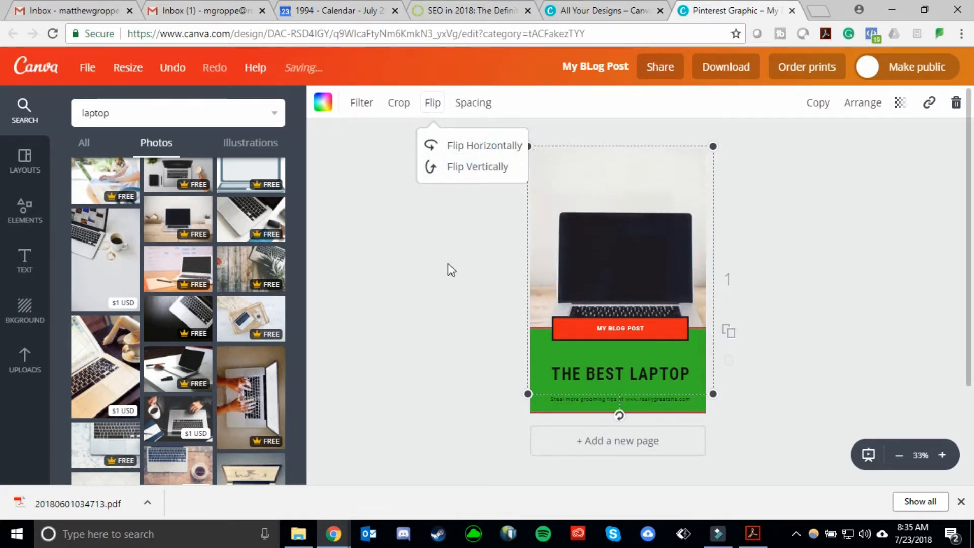
{"action": "left_click", "coordinate": [448, 263]}
Replace the top photo with the close-up laptop keyboard photo from the laptop search results.
{"action": "left_click", "coordinate": [242, 225]}
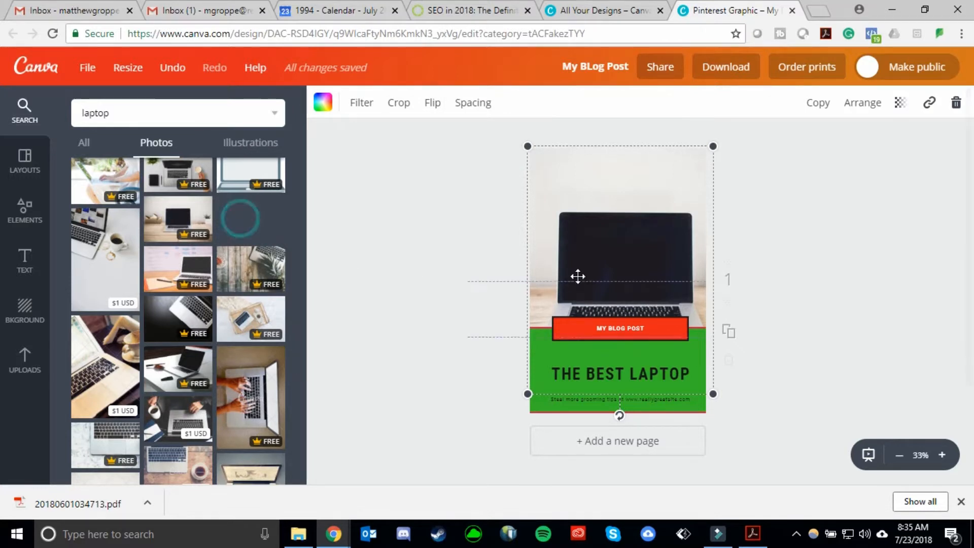
{"action": "left_click", "coordinate": [804, 299]}
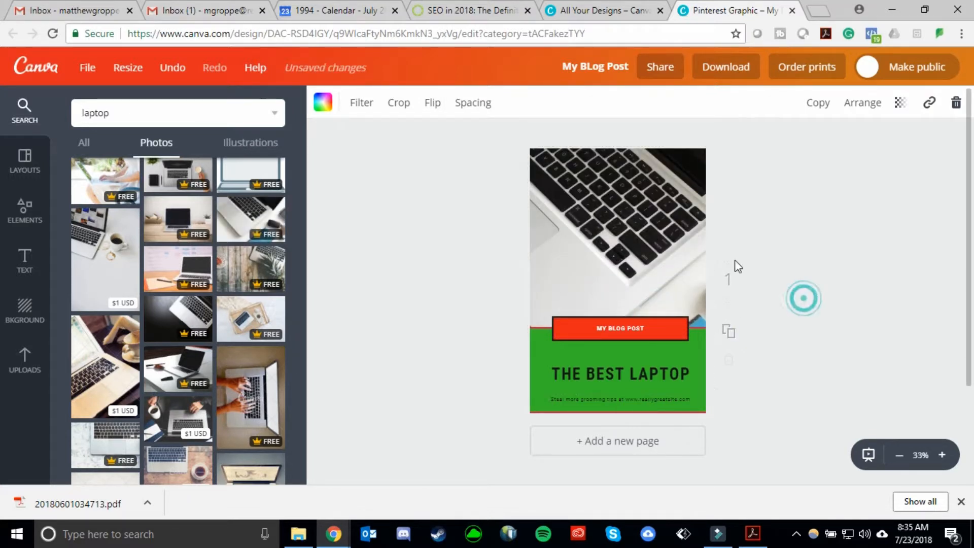
Bring the keyboard photo forward in the layer order, then send it back behind the green panel.
{"action": "left_click", "coordinate": [638, 252]}
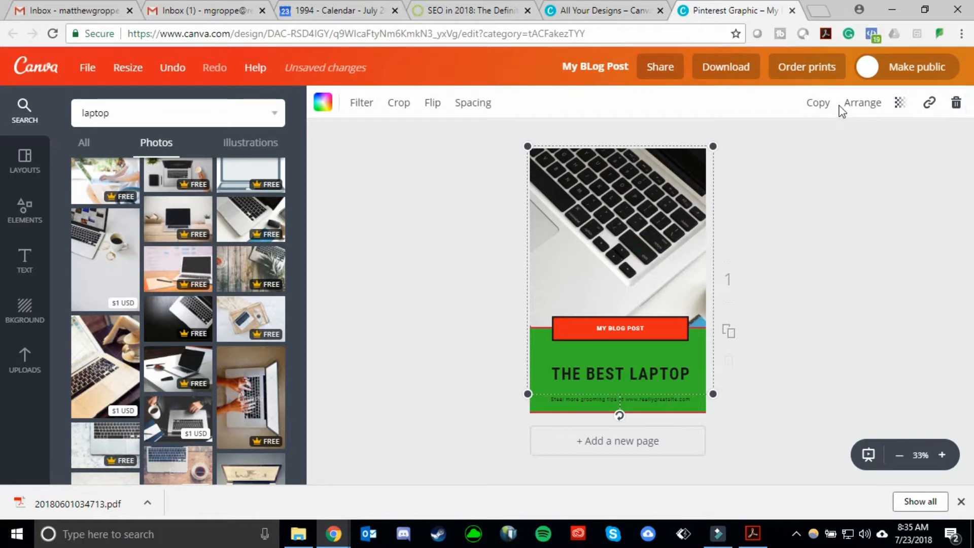
{"action": "left_click", "coordinate": [876, 108]}
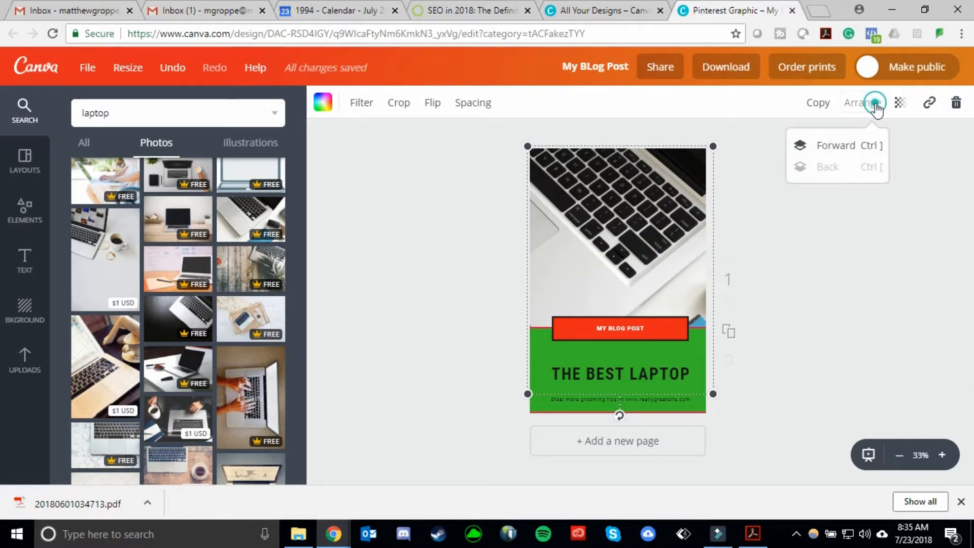
{"action": "left_click", "coordinate": [873, 152]}
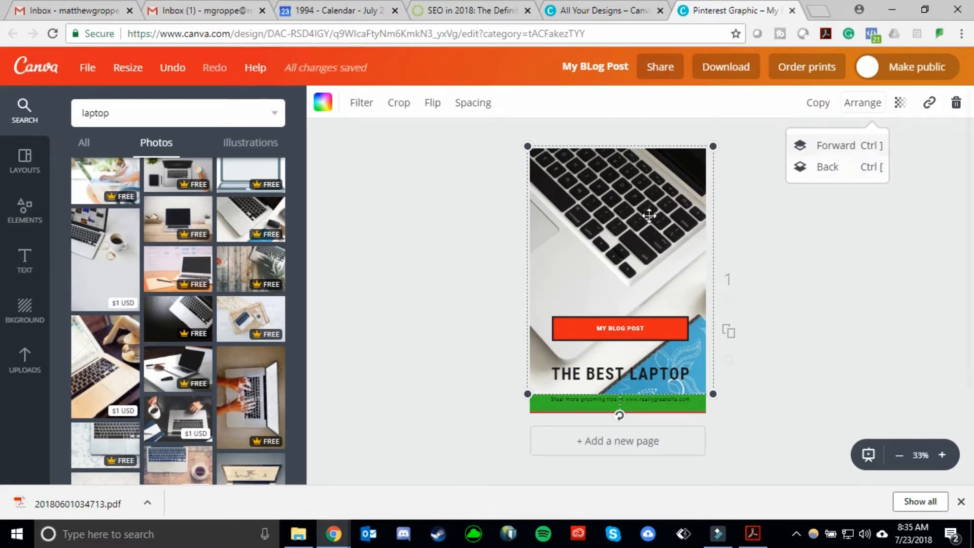
{"action": "left_click", "coordinate": [833, 166]}
{"action": "left_click", "coordinate": [845, 299]}
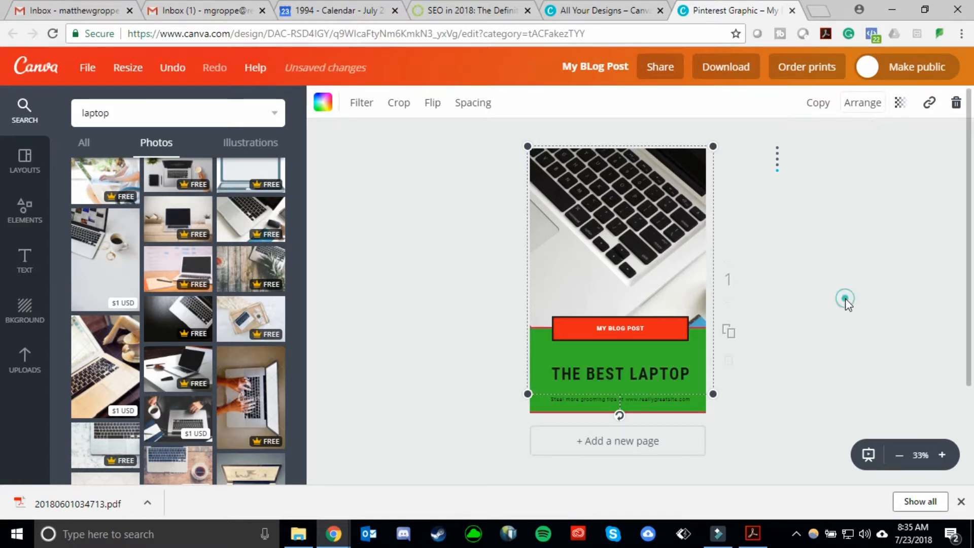
{"action": "left_click", "coordinate": [420, 320]}
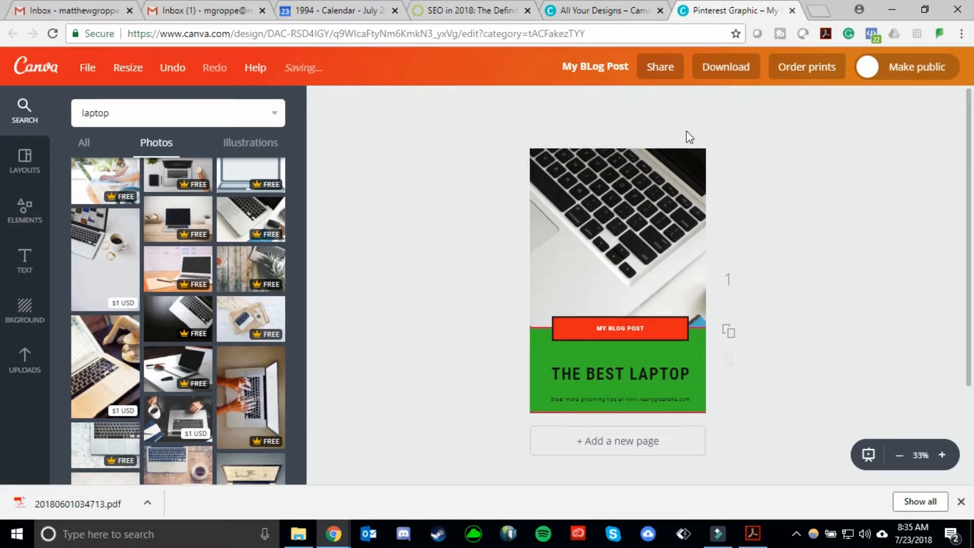
Download the design as a PNG (Recommended) file.
{"action": "left_click", "coordinate": [727, 71]}
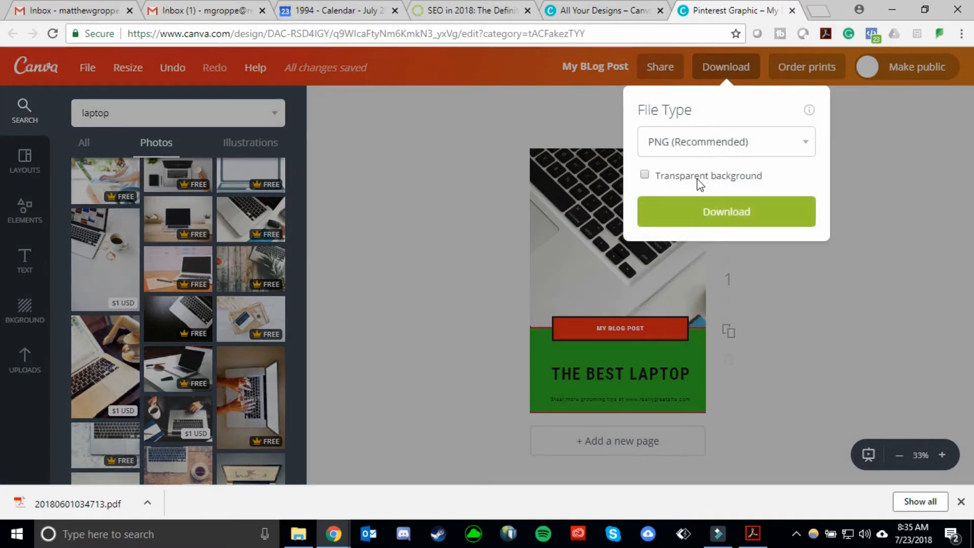
{"action": "left_click", "coordinate": [773, 223]}
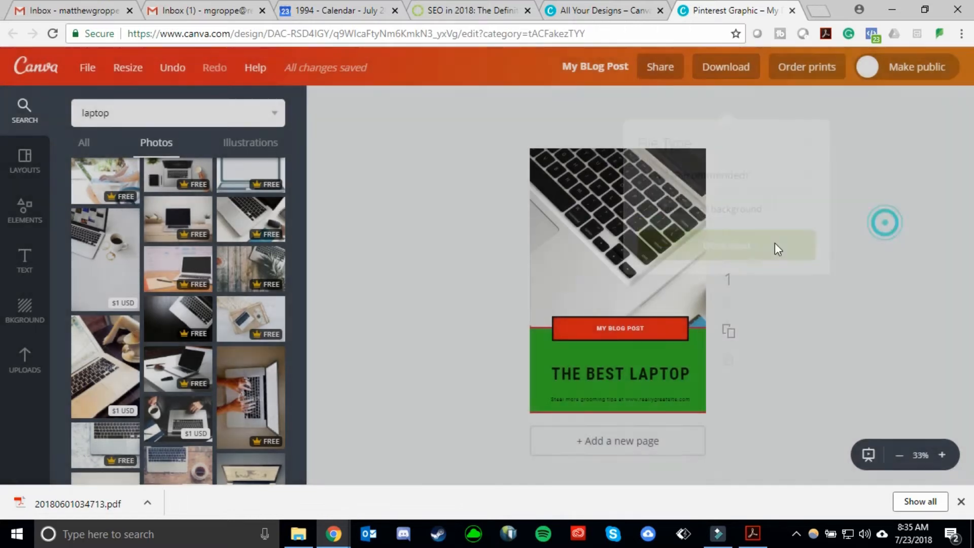
{"action": "left_click_drag", "start_coordinate": [685, 237], "coordinate": [687, 229]}
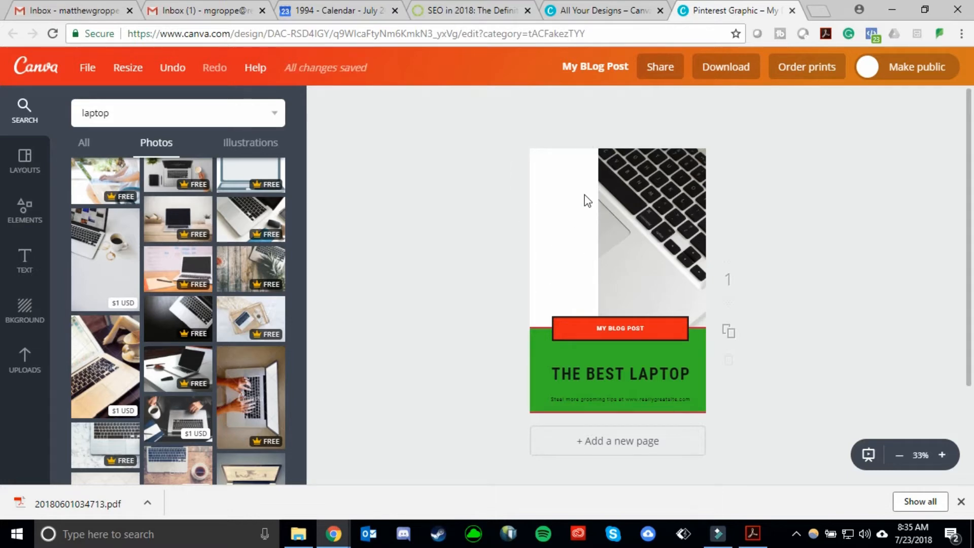
Reposition the keyboard photo so it fills the top image frame again.
{"action": "left_click", "coordinate": [716, 76]}
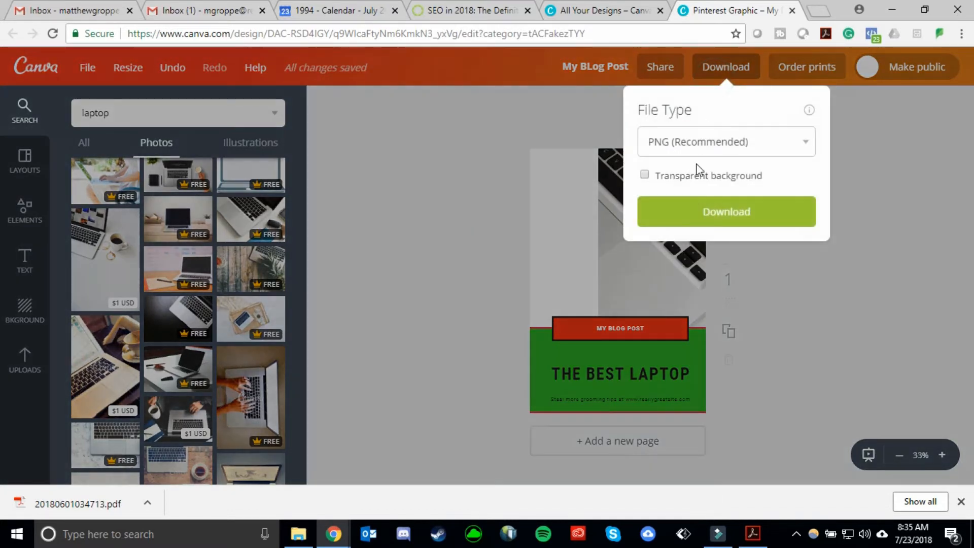
{"action": "left_click", "coordinate": [877, 178]}
{"action": "left_click_drag", "start_coordinate": [646, 245], "coordinate": [577, 257]}
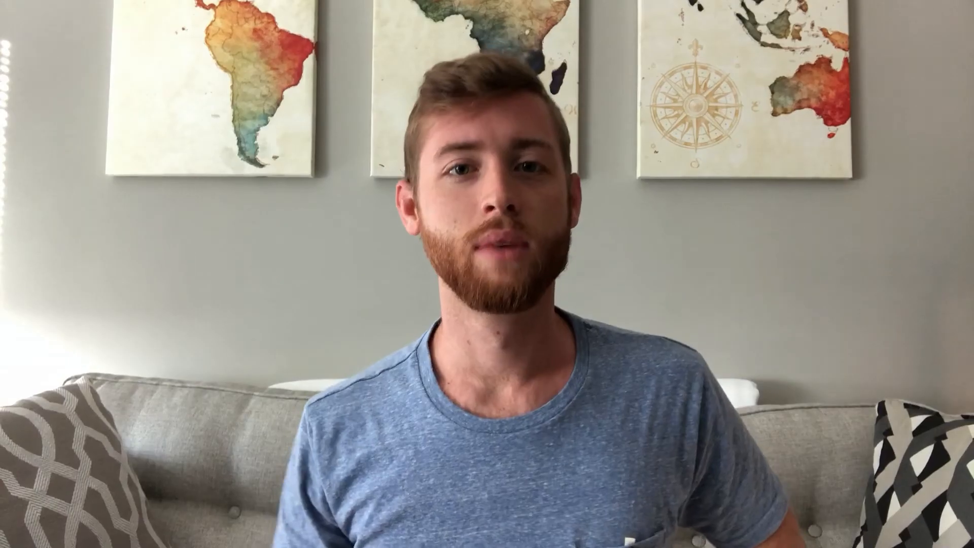